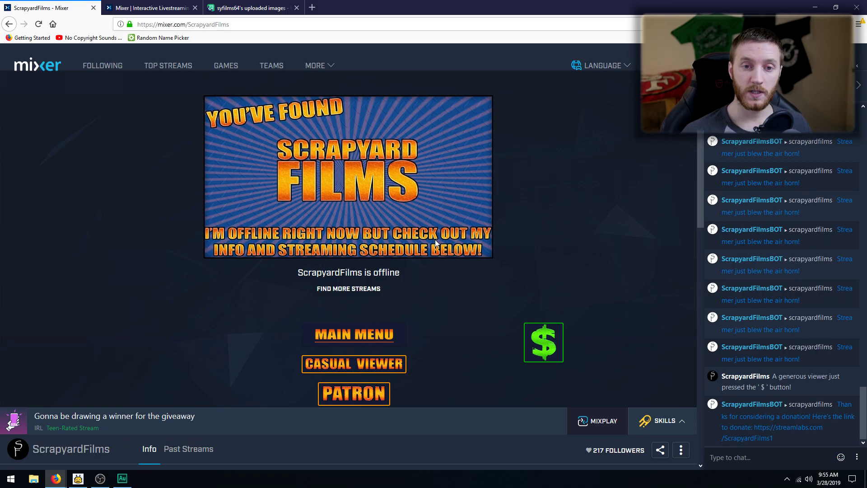
Open the account menu and go to the Developer Lab's MixPlay projects
left_click(840, 65)
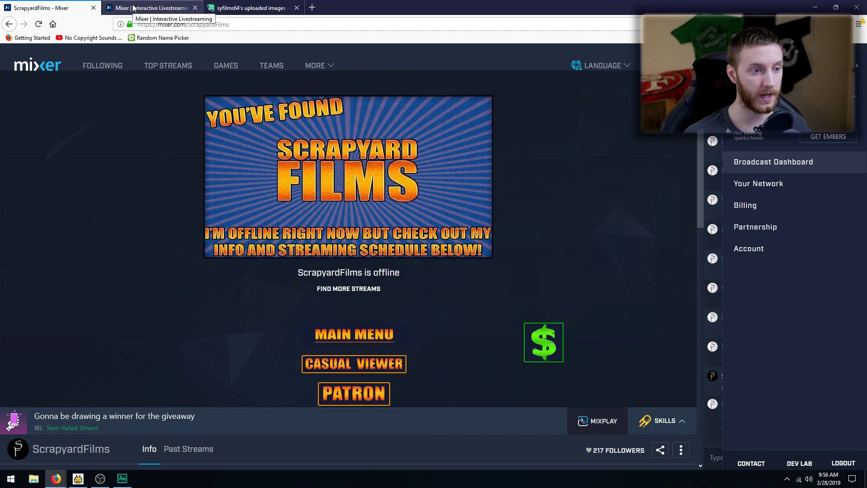
left_click(134, 7)
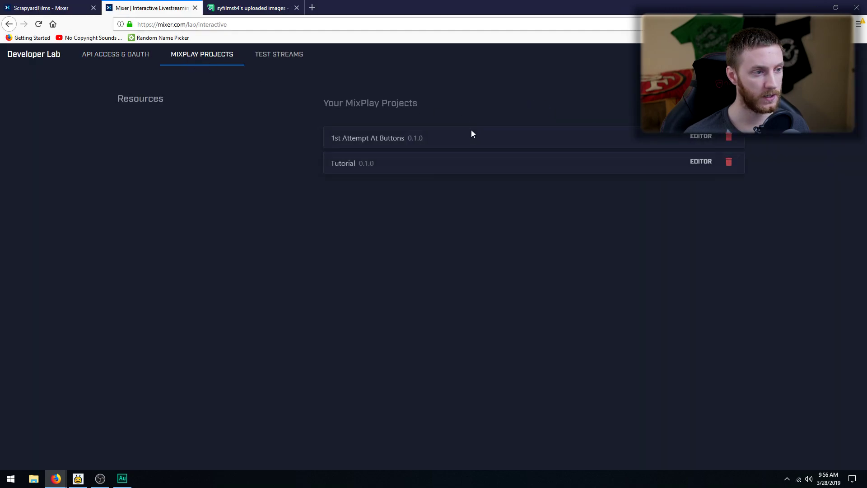
Open the Tutorial project's Build view and start a new control
left_click(709, 162)
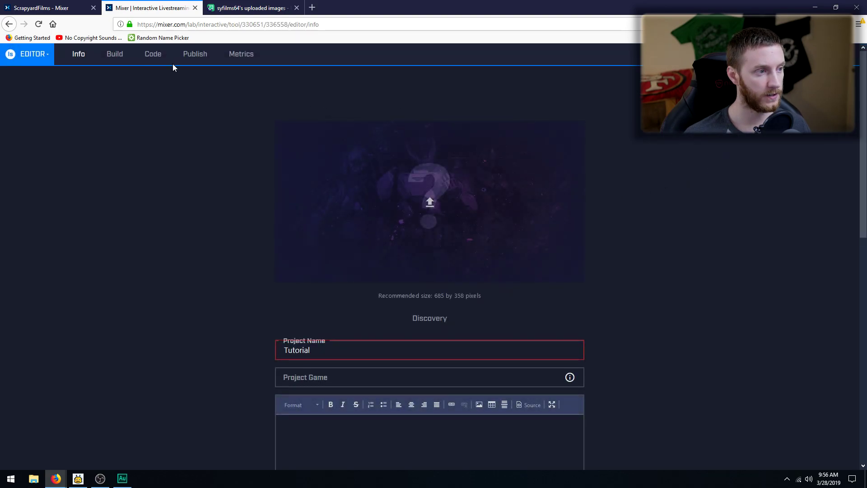
left_click(115, 55)
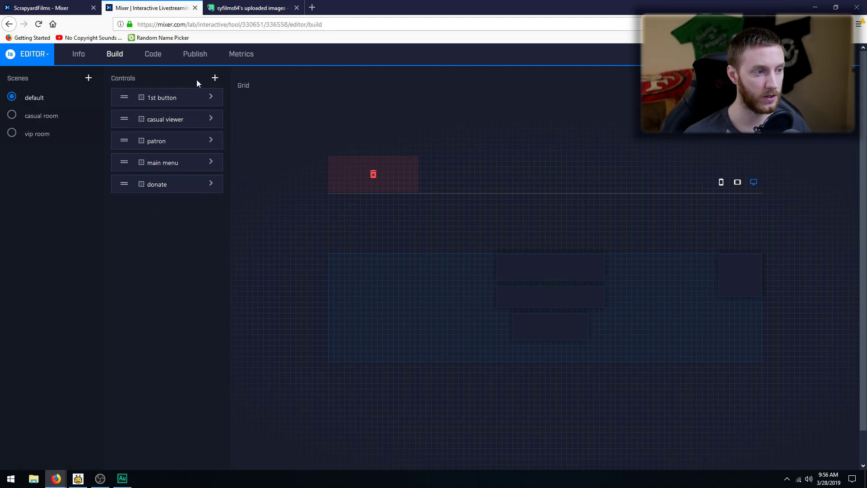
left_click(215, 78)
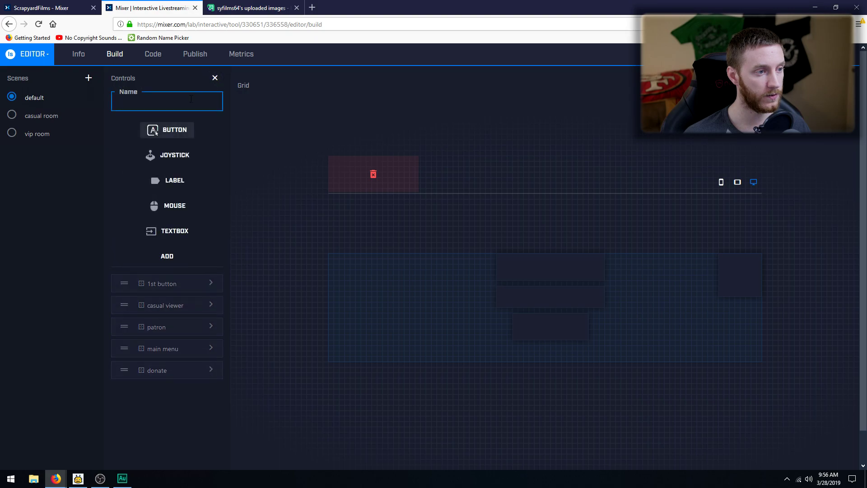
Create a button control named youtube and open its settings
type("youtube")
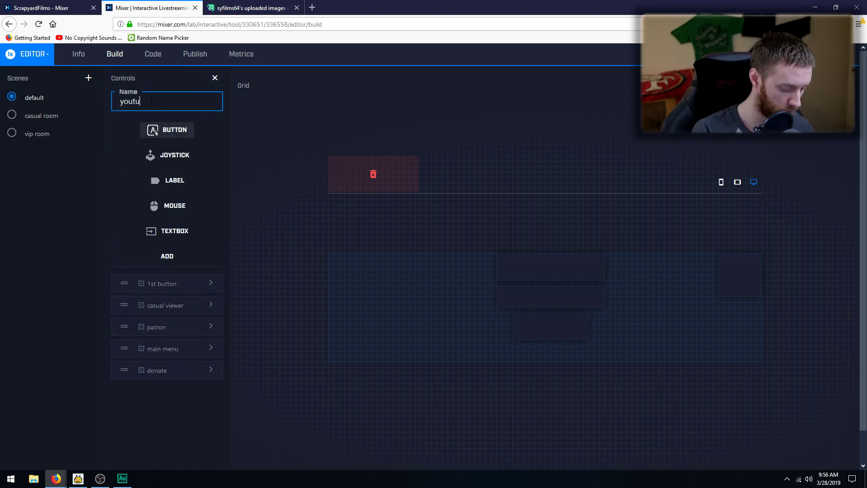
left_click(167, 256)
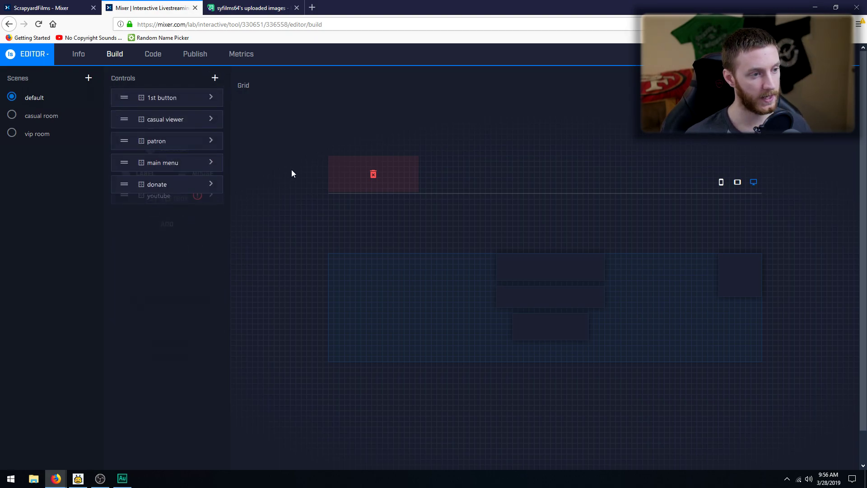
left_click(211, 206)
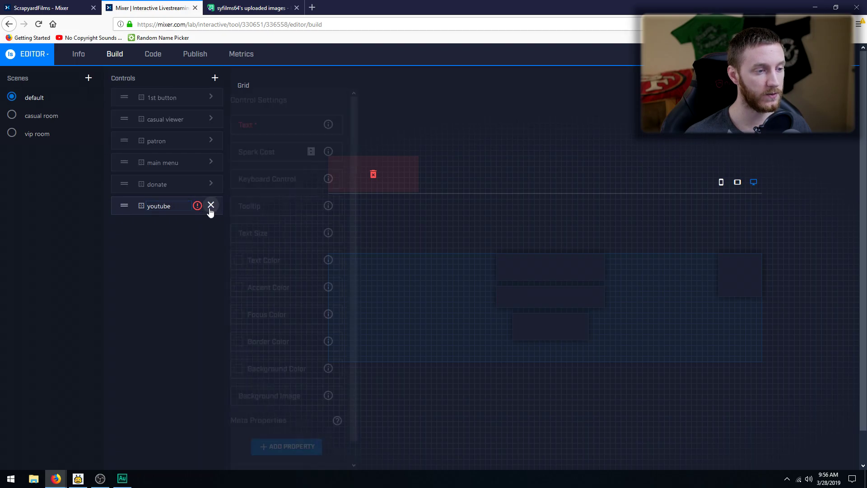
Give the youtube button the tooltip 'Scrapyard Films YouTube page!'
left_click(260, 124)
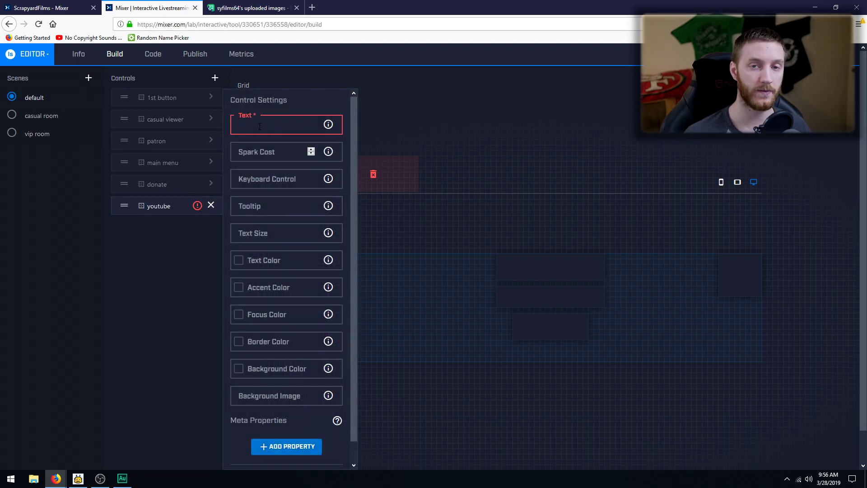
left_click(264, 152)
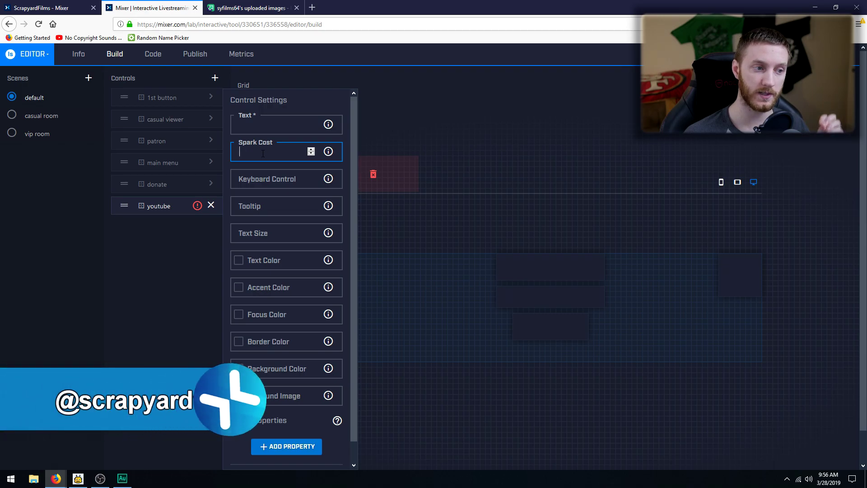
left_click(273, 208)
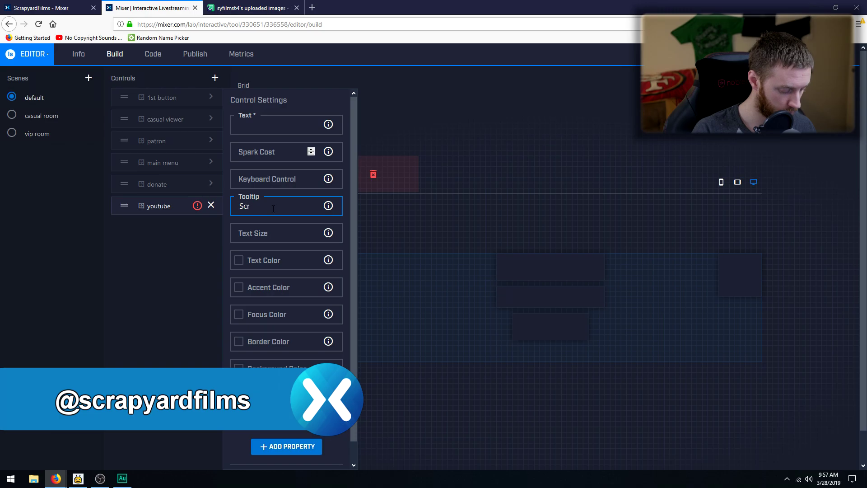
type("Scrapyard Films Y")
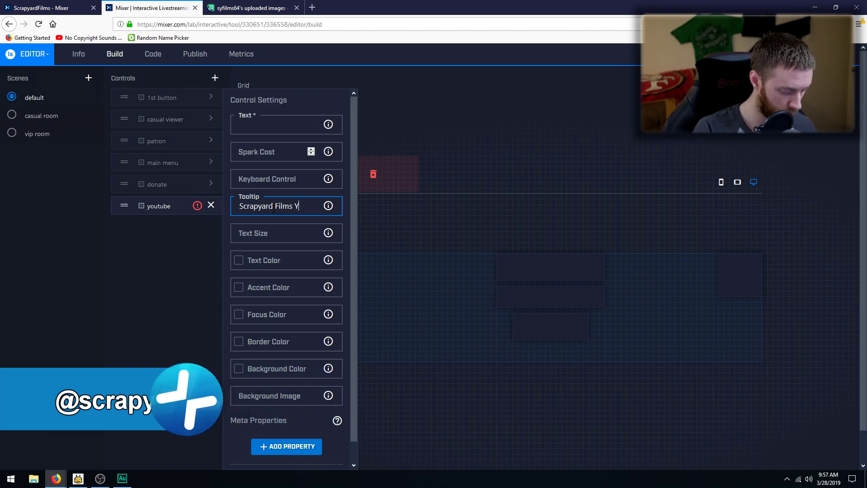
type("ouTube page!")
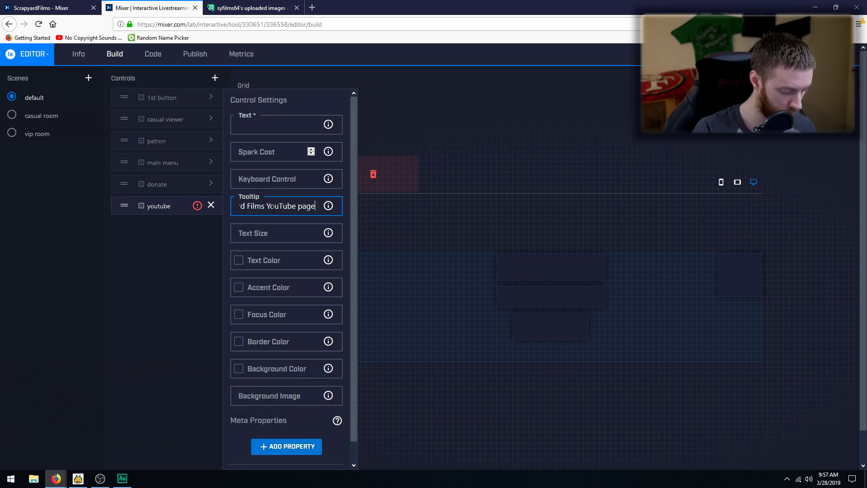
left_click(273, 208)
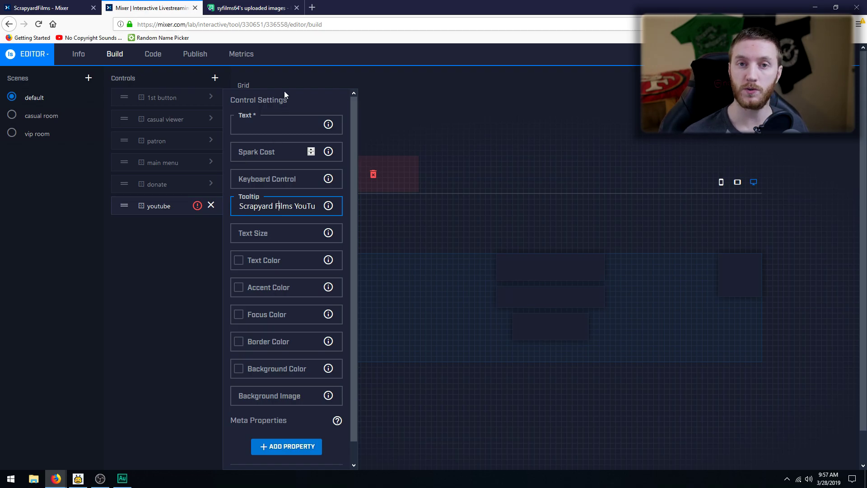
left_click(250, 8)
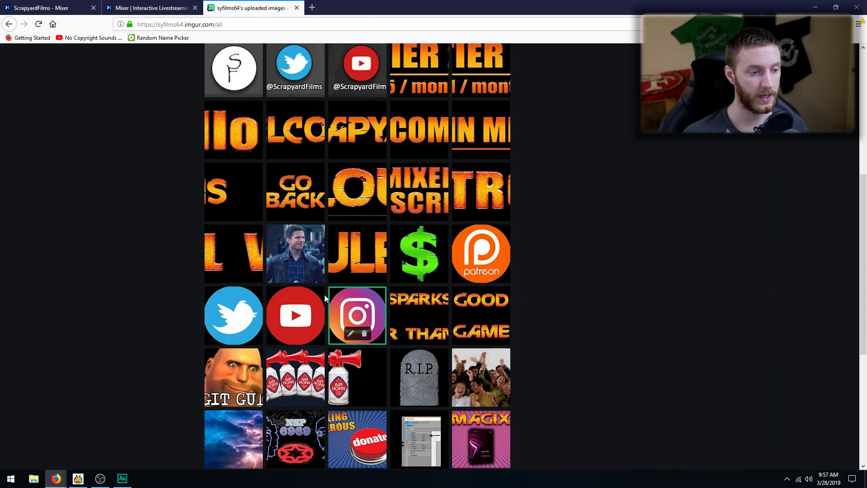
Copy the direct link of the yt_circle YouTube image on Imgur
left_click(299, 306)
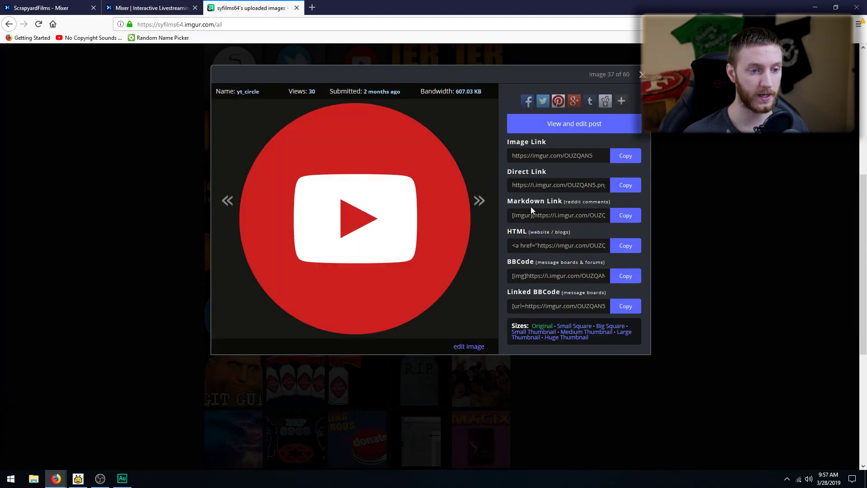
left_click(552, 190)
left_click(128, 182)
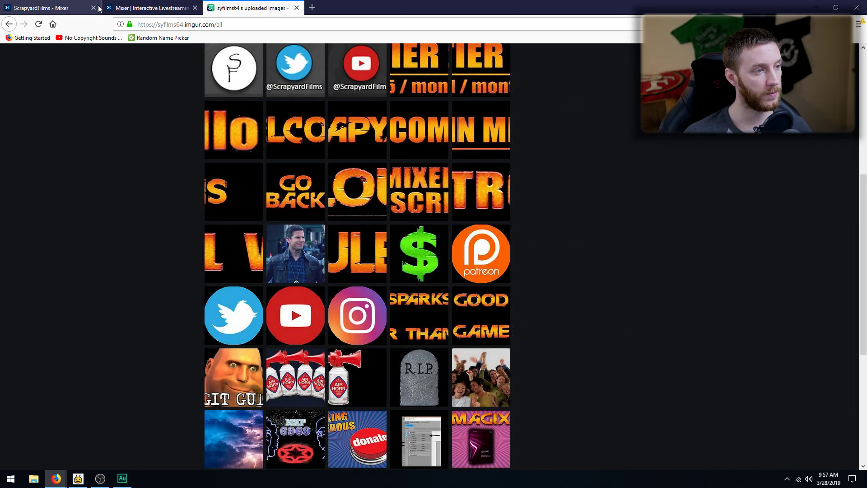
left_click(130, 7)
Use the copied Imgur link as youtube's background image and place it at the grid's top-left
left_click(285, 396)
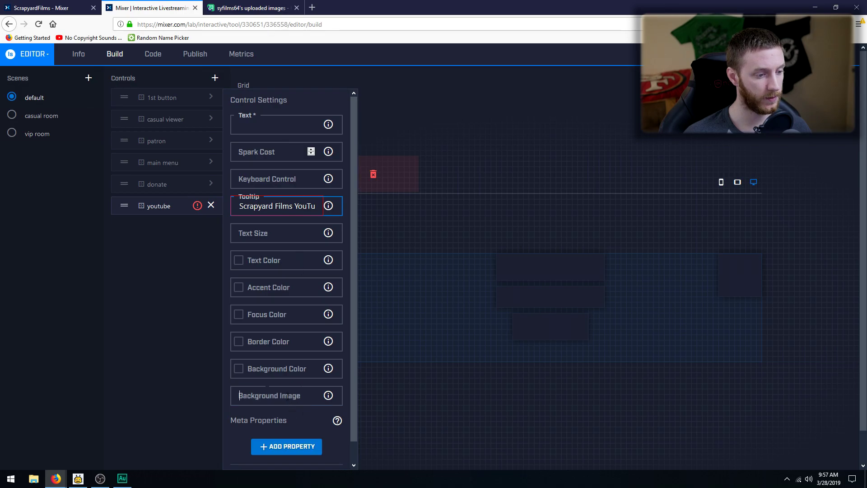
key("ctrl+v")
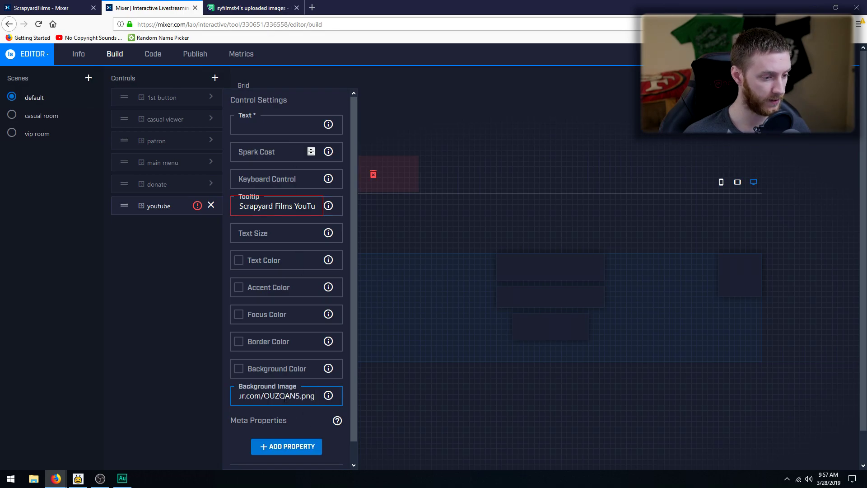
left_click(211, 205)
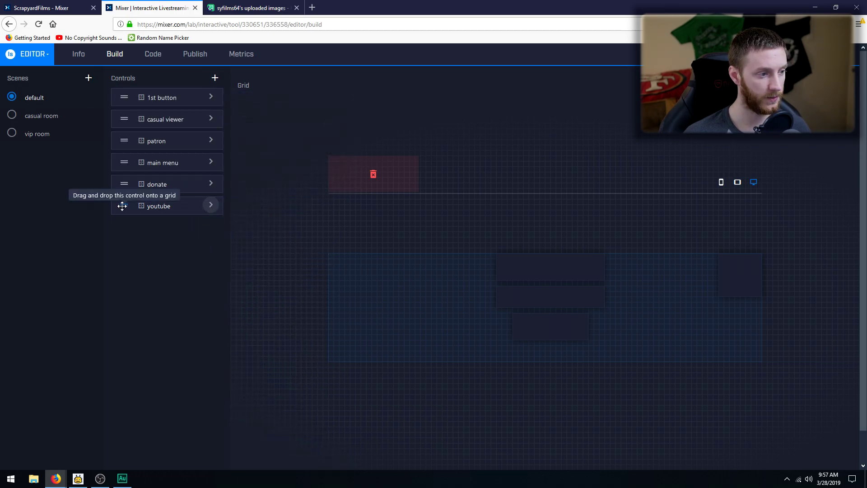
left_click_drag(122, 207, 330, 266)
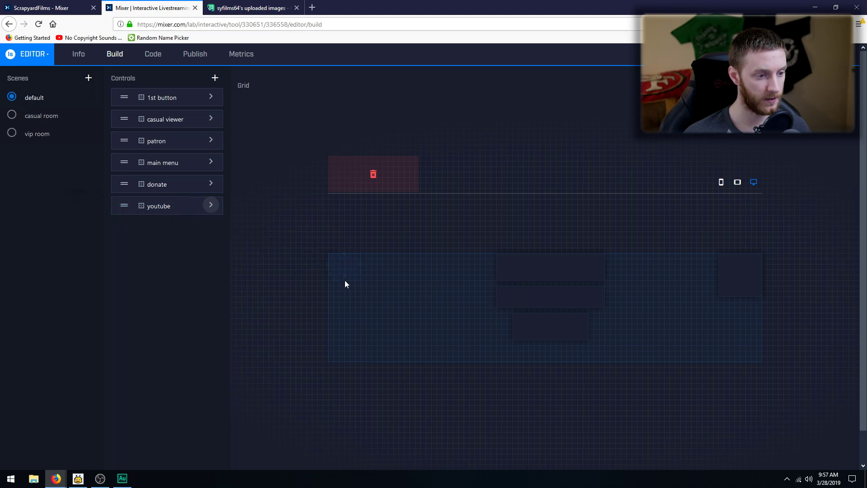
left_click_drag(345, 286, 345, 286)
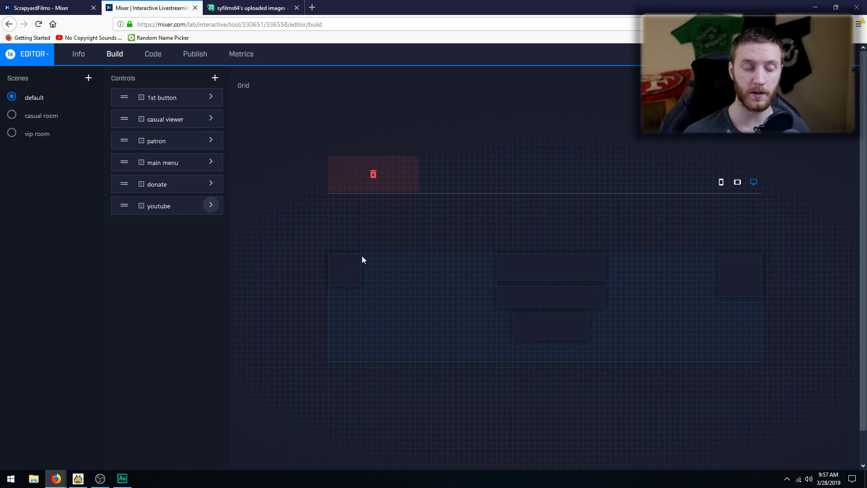
Add two more button controls named twitter and insta
left_click(215, 79)
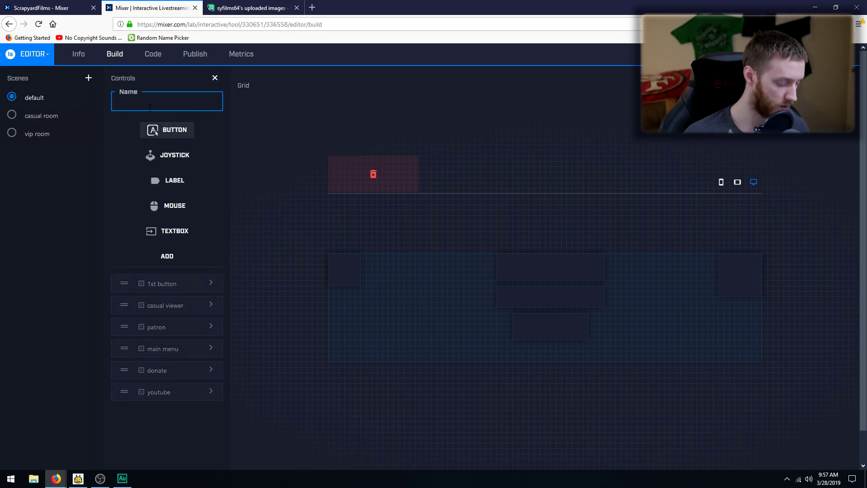
type("twitter")
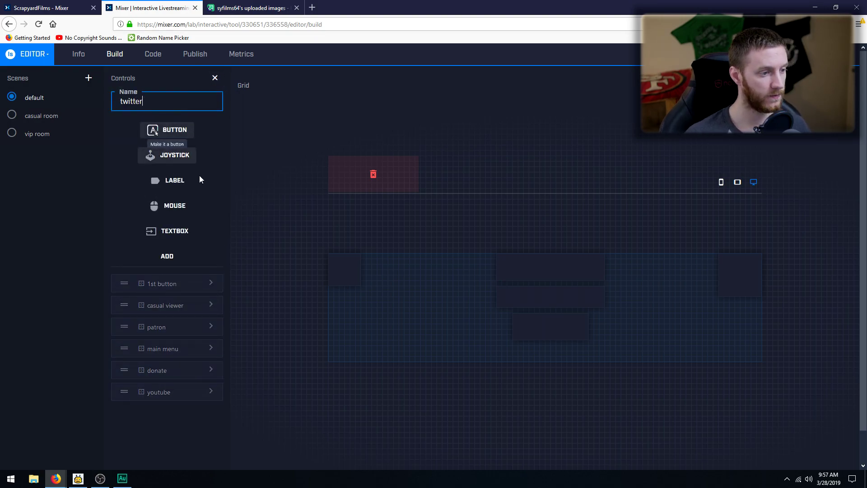
left_click(168, 256)
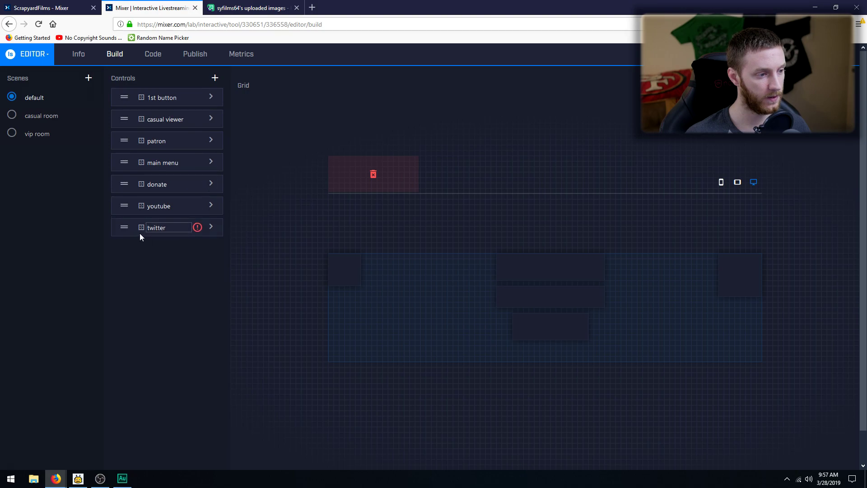
left_click(215, 79)
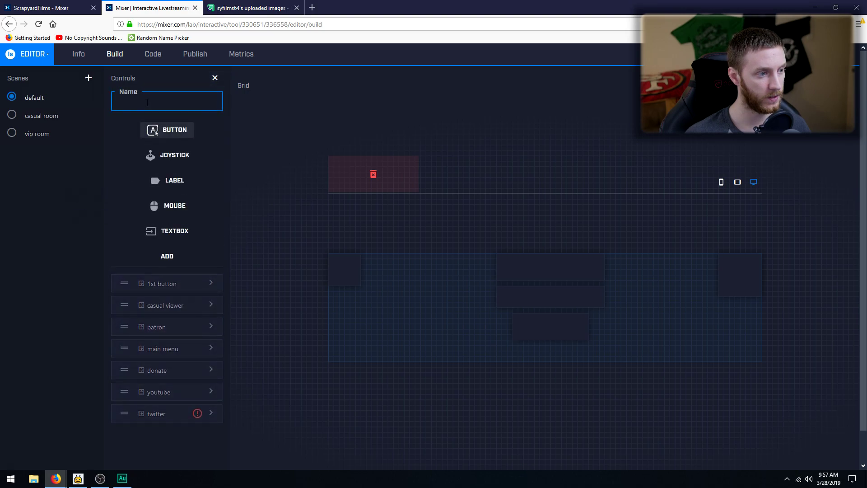
type("insta")
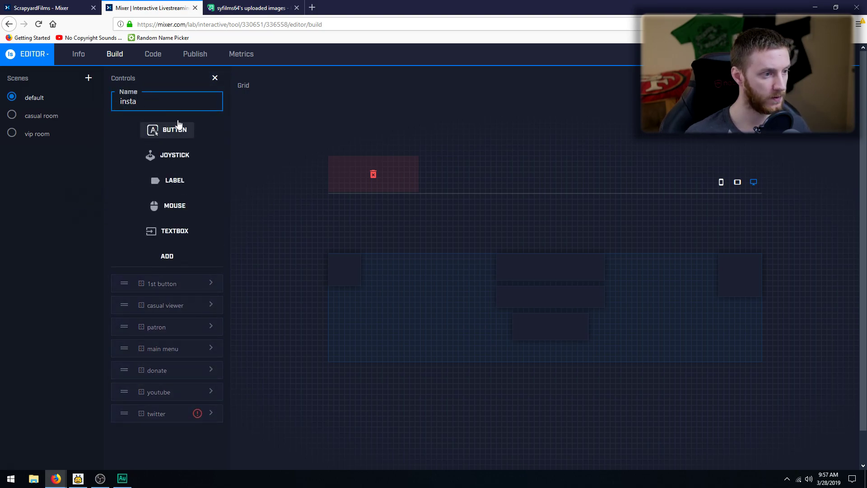
left_click(167, 256)
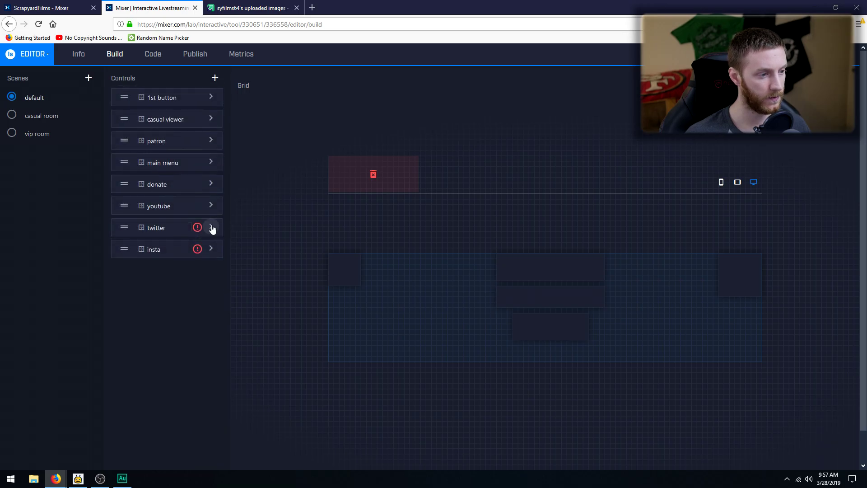
left_click(250, 8)
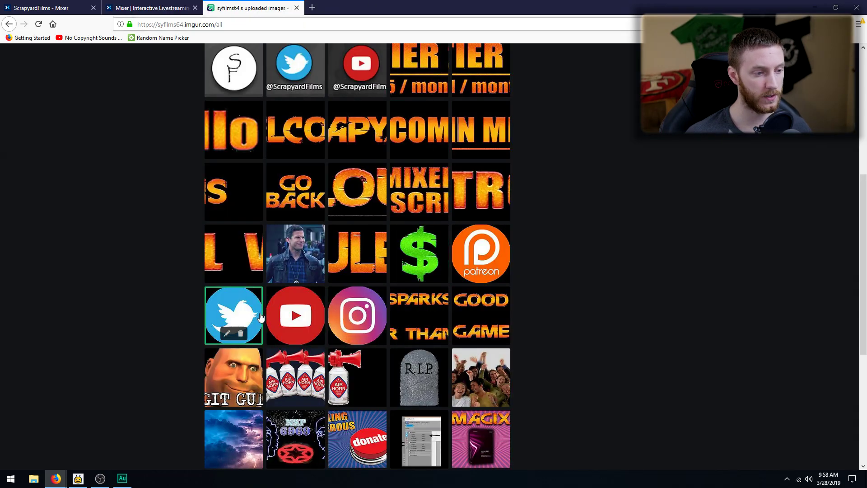
Copy the Twitter image's direct link and paste it as twitter's background image
left_click(261, 317)
left_click(625, 186)
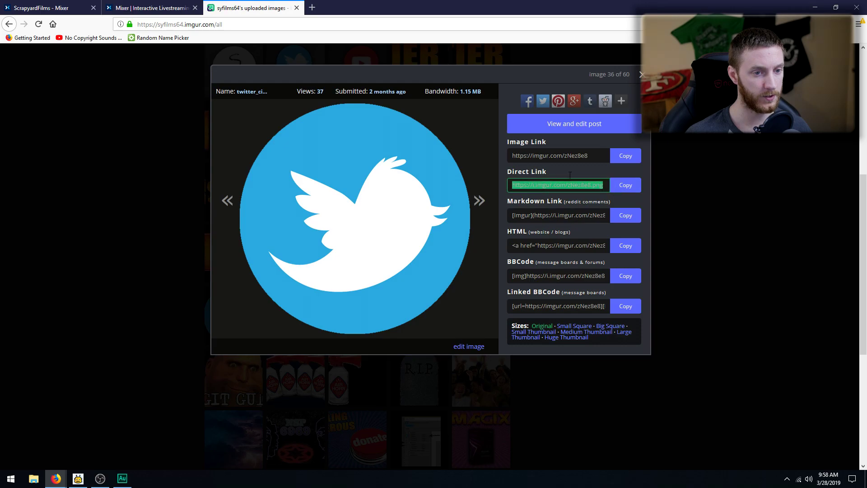
left_click(135, 9)
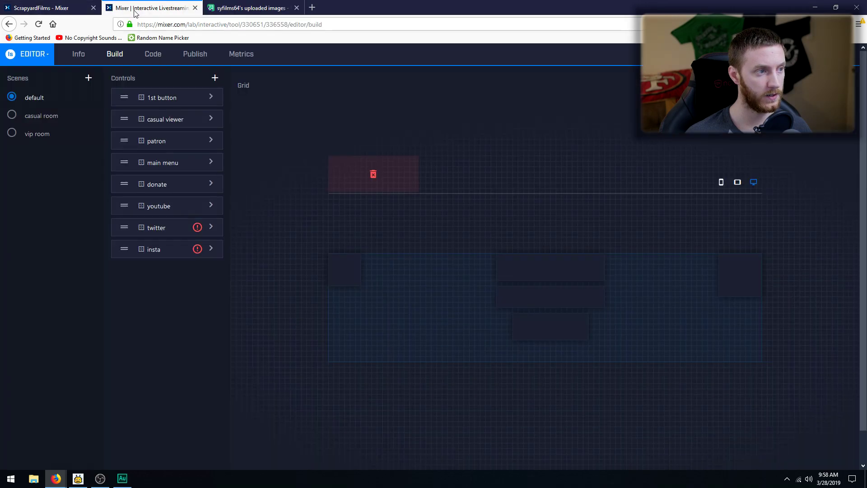
left_click(206, 229)
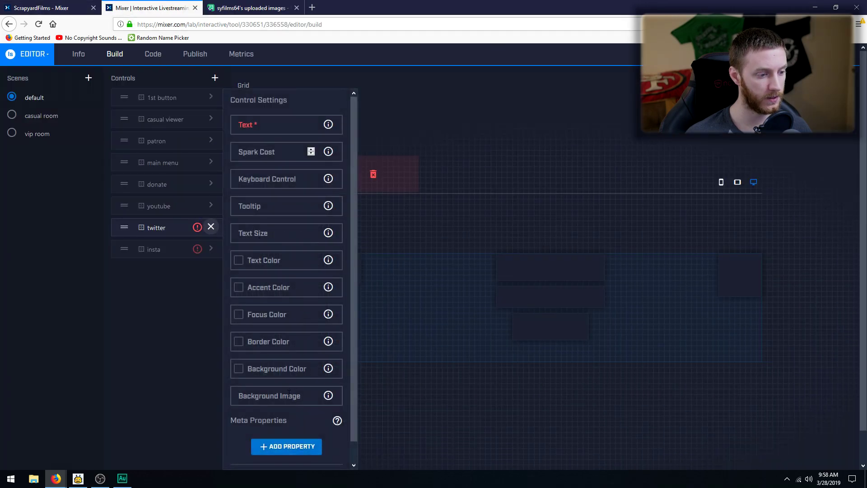
left_click(289, 393)
key("ctrl+v")
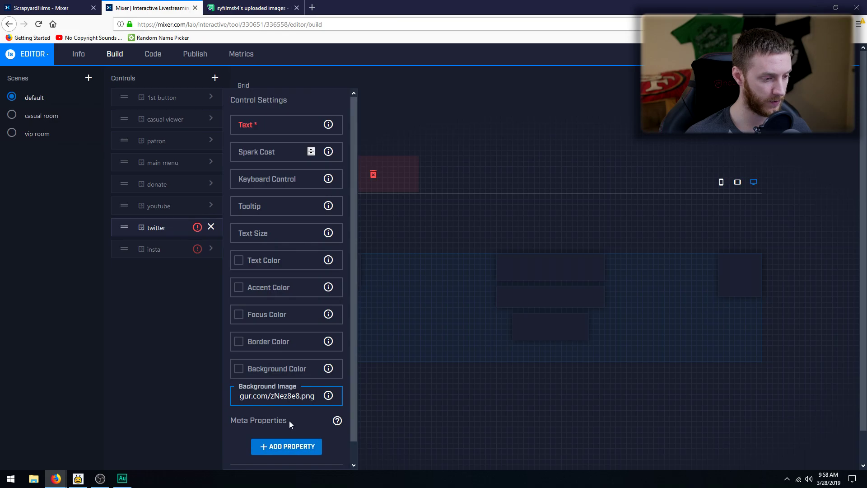
left_click(210, 227)
Copy the Instagram circle image's direct link from Imgur for the insta control
left_click(250, 7)
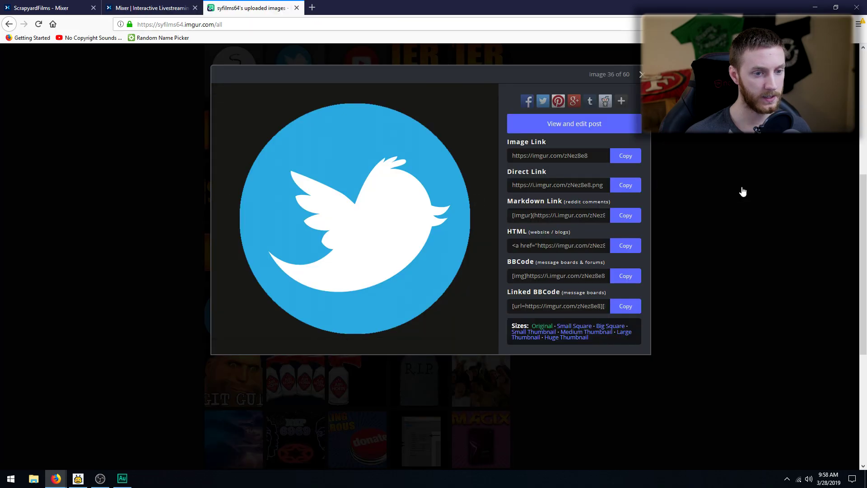
left_click(743, 191)
left_click(354, 315)
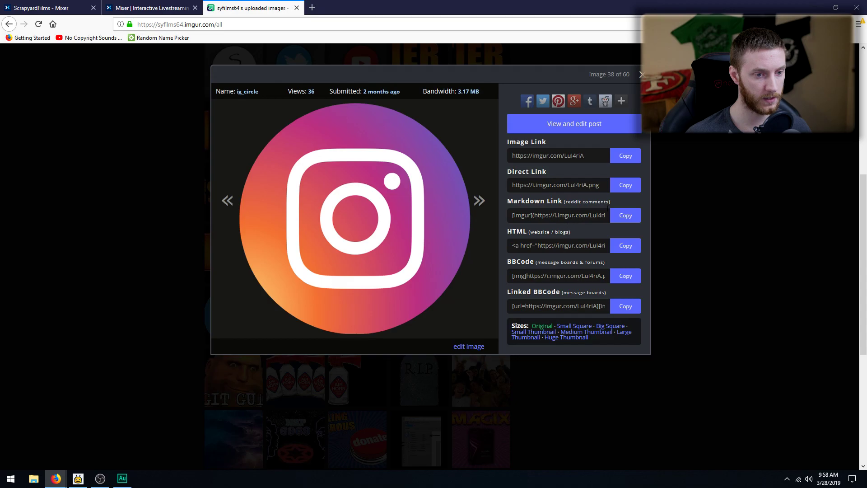
left_click(626, 185)
left_click(162, 168)
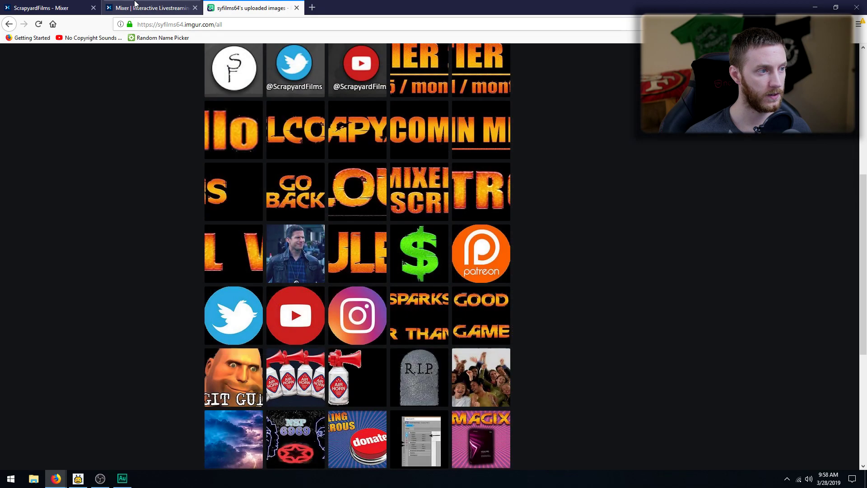
left_click(136, 6)
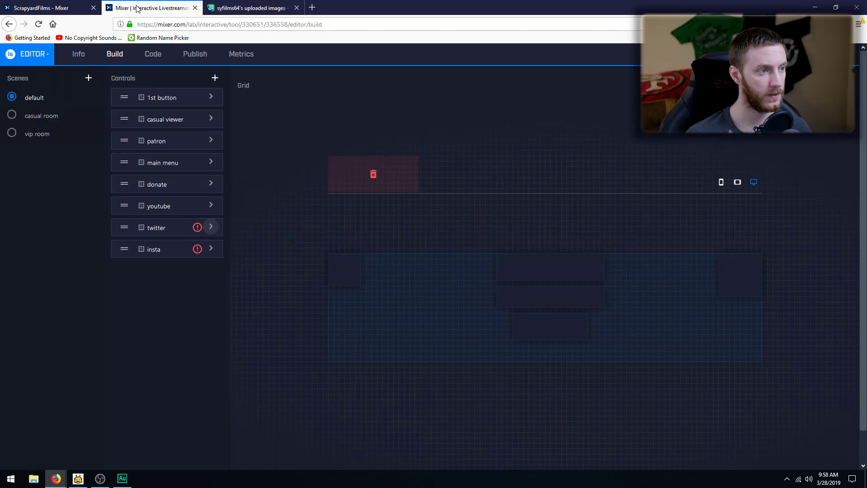
left_click(212, 250)
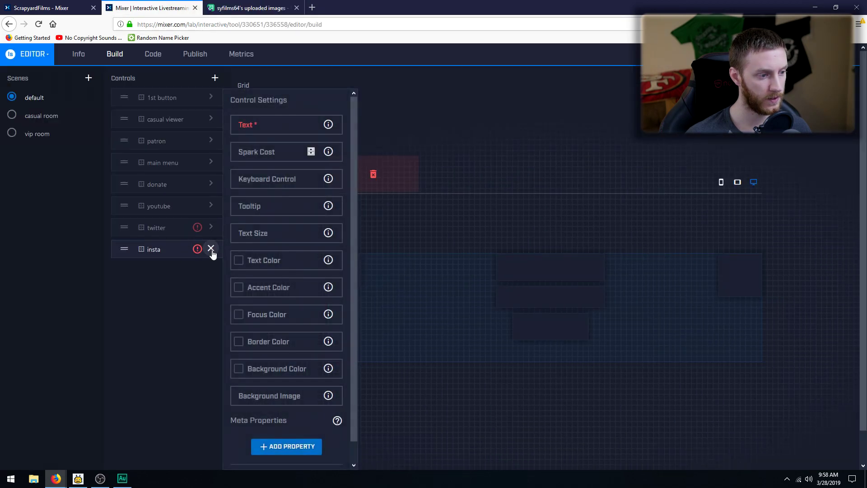
Paste the Instagram link as insta's background image and recheck twitter's settings
left_click(263, 129)
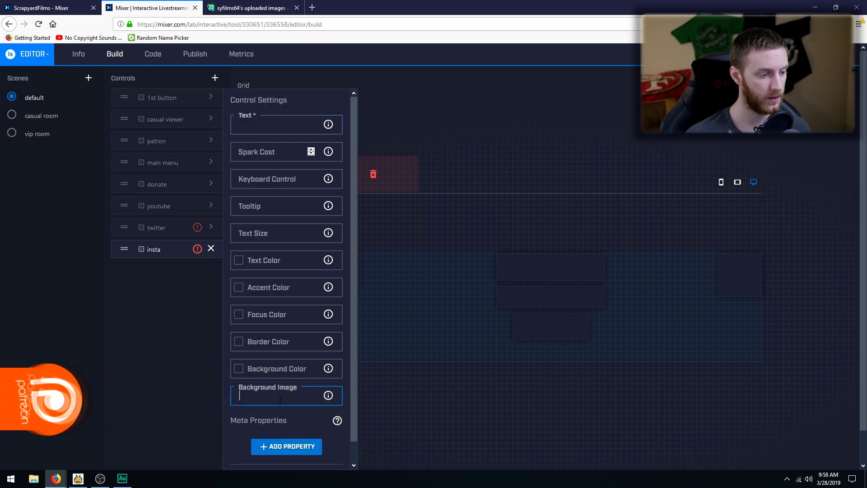
key("ctrl+v")
left_click(210, 248)
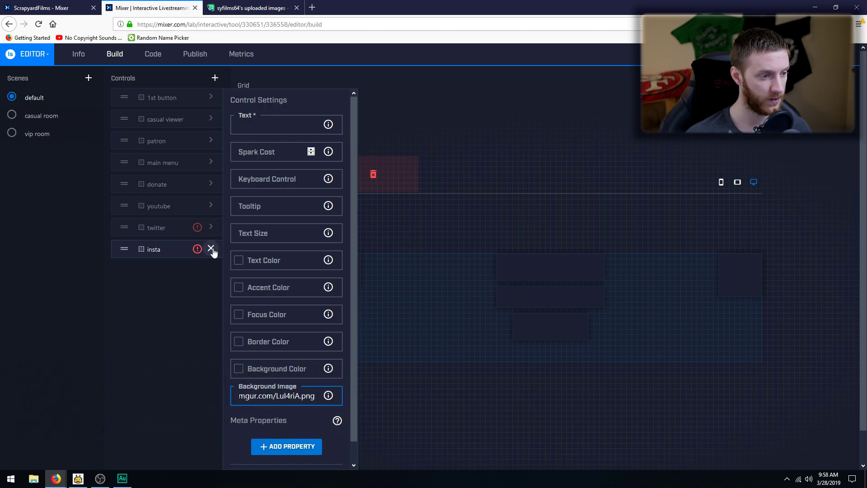
left_click(211, 226)
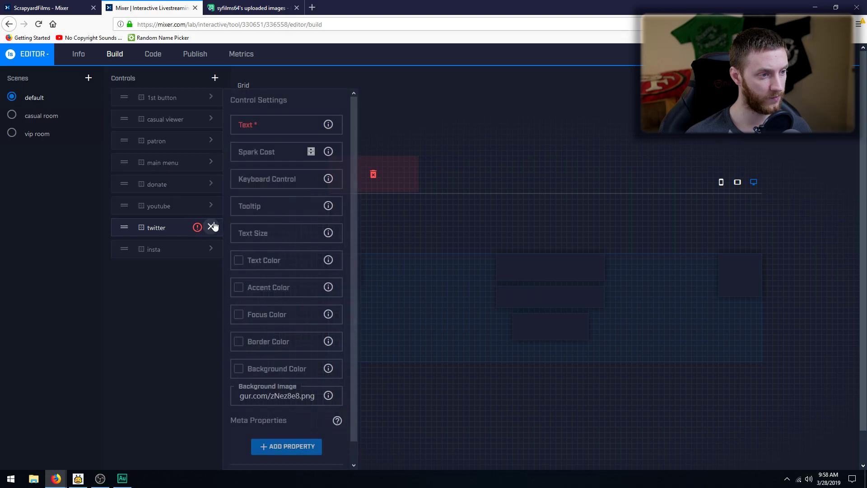
left_click(259, 126)
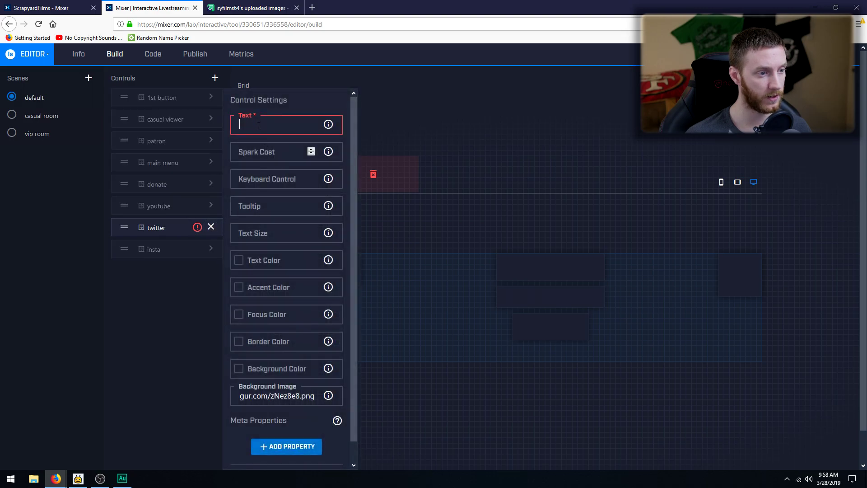
left_click(211, 227)
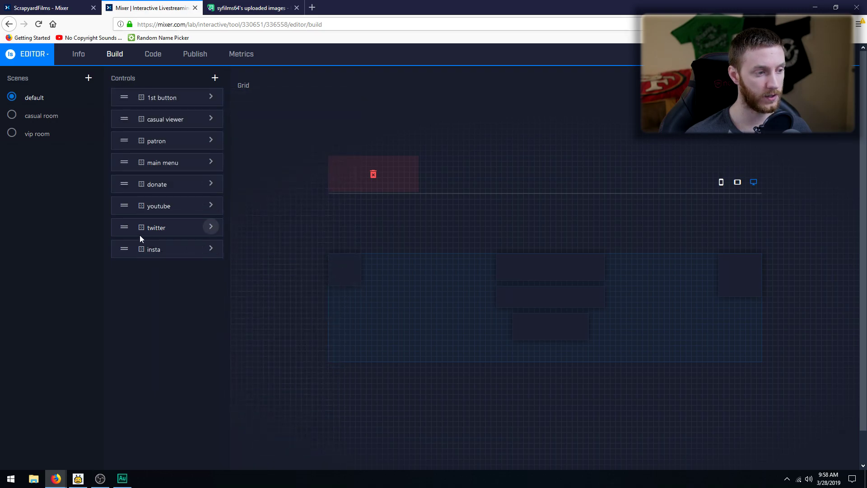
Drag the twitter and insta controls onto the grid beside youtube
left_click_drag(124, 228, 376, 303)
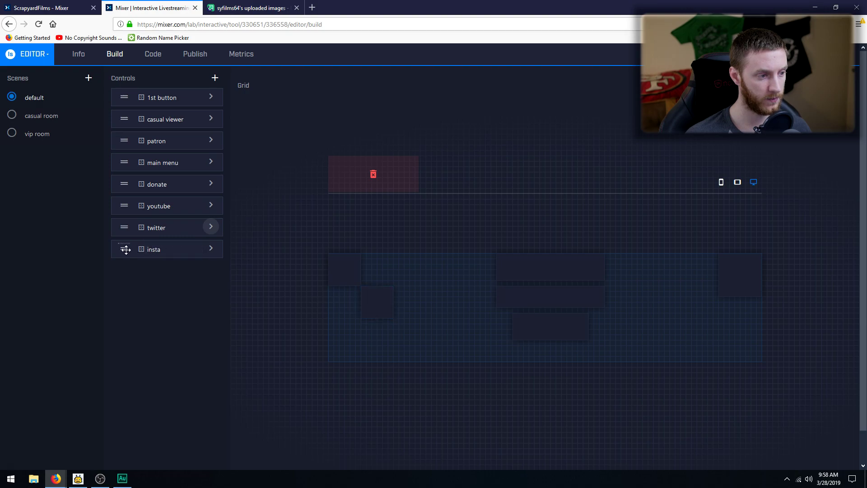
left_click_drag(125, 249, 410, 348)
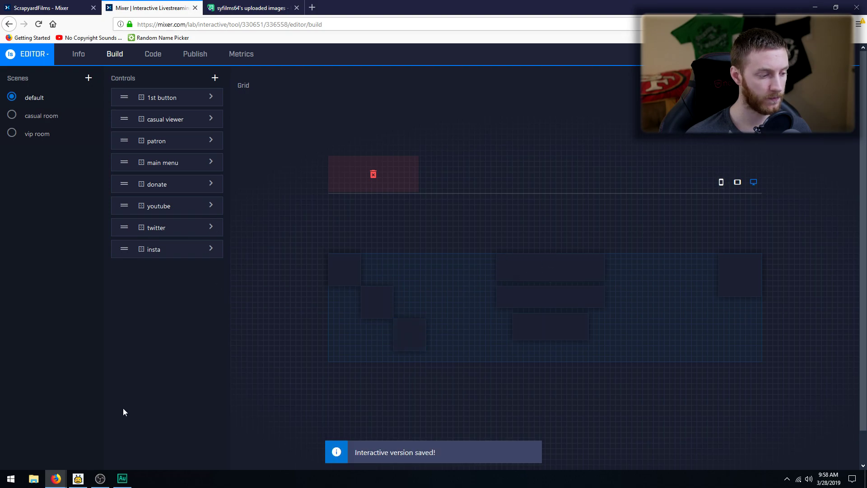
left_click(79, 480)
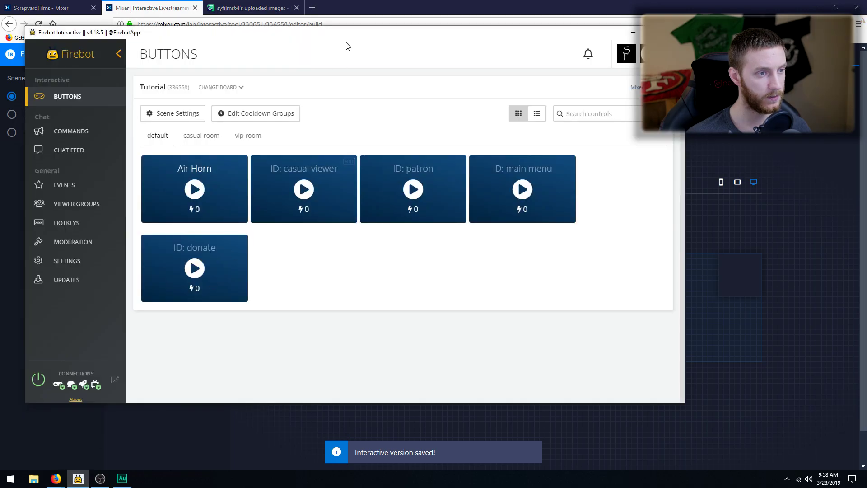
Disconnect Firebot and resync the Tutorial board to pull in the new buttons
left_click_drag(354, 22, 428, 67)
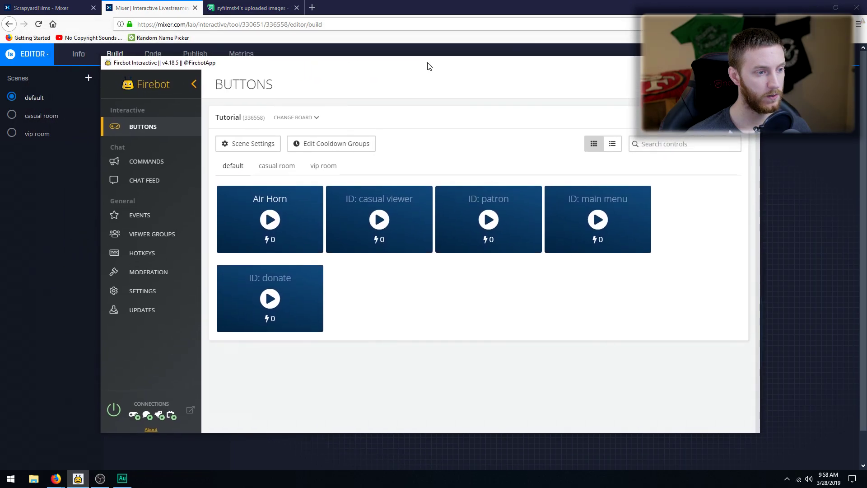
left_click(114, 414)
left_click(312, 119)
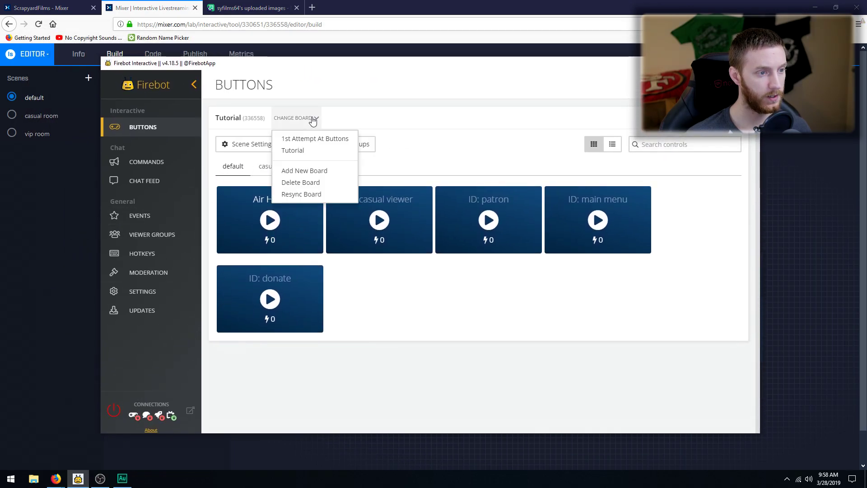
left_click(303, 193)
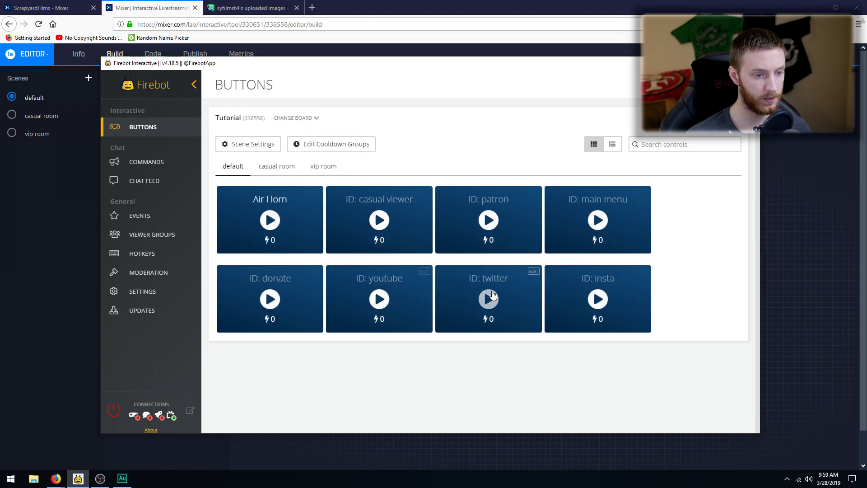
Give the youtube button a 5-second cooldown and add a whispered Chat effect
left_click(425, 273)
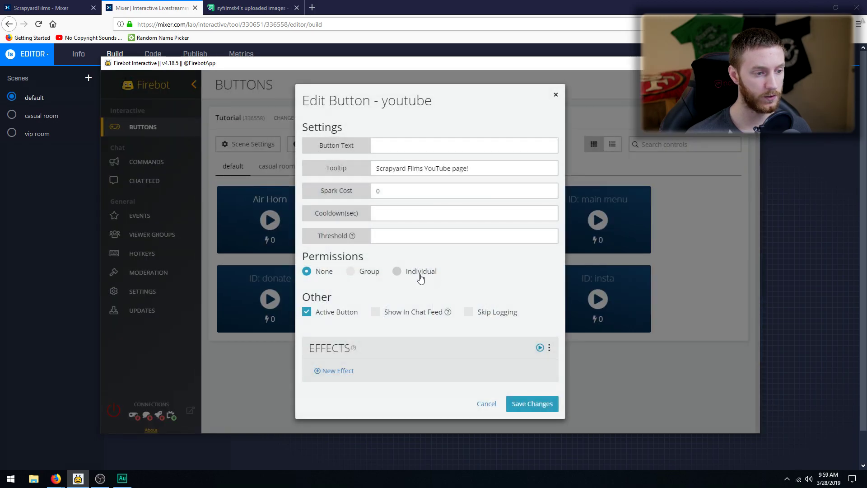
left_click(393, 215)
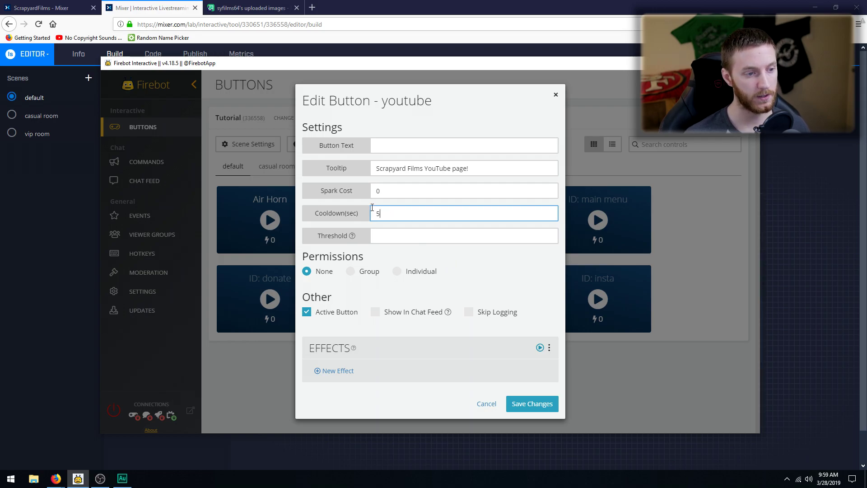
left_click(334, 371)
left_click(384, 136)
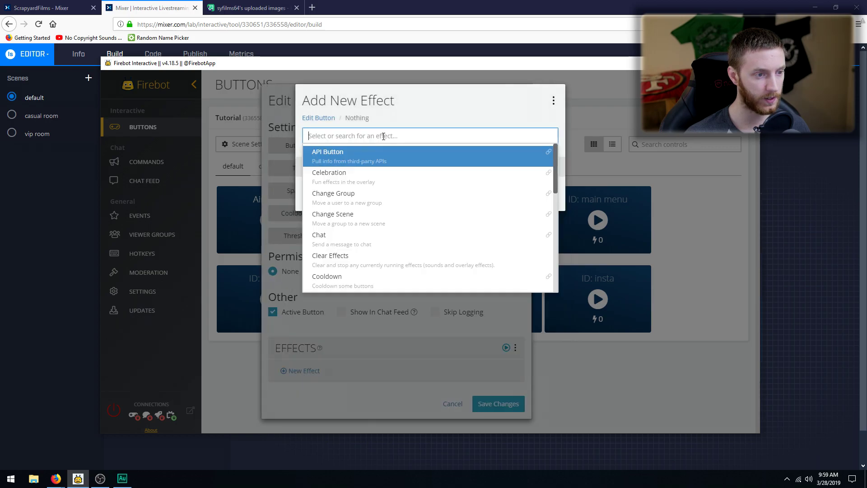
left_click(336, 237)
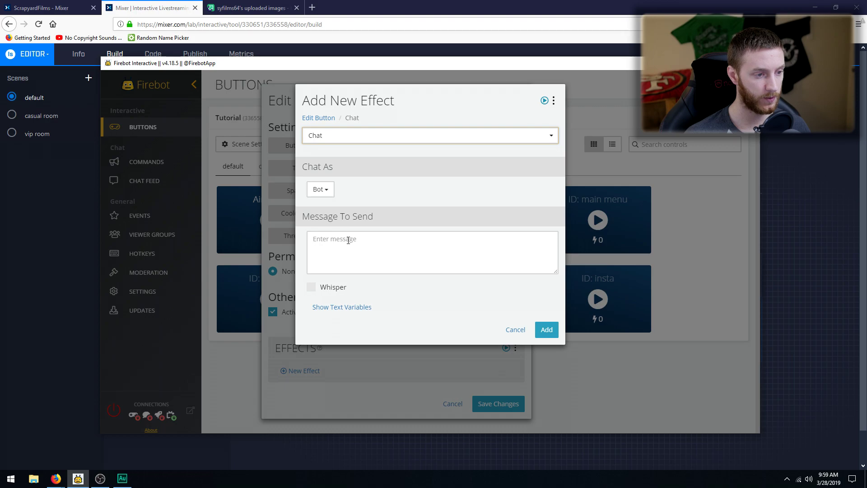
left_click(311, 288)
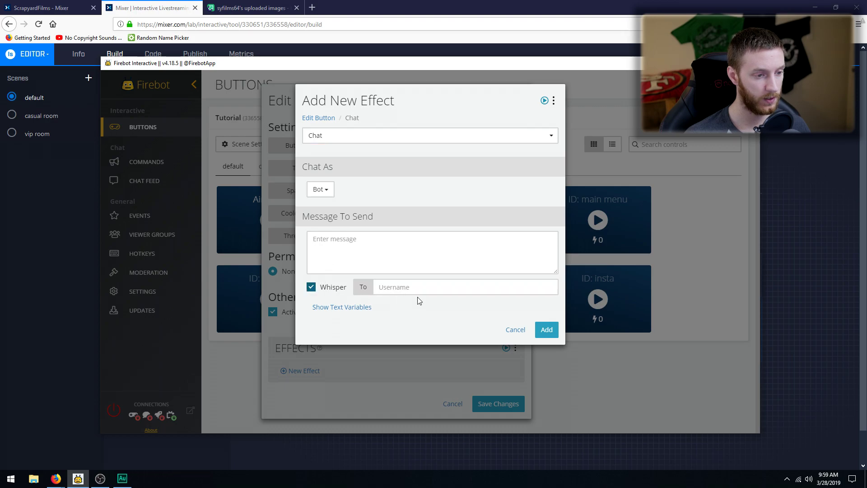
Set the whisper recipient to the $(user) variable
left_click(360, 307)
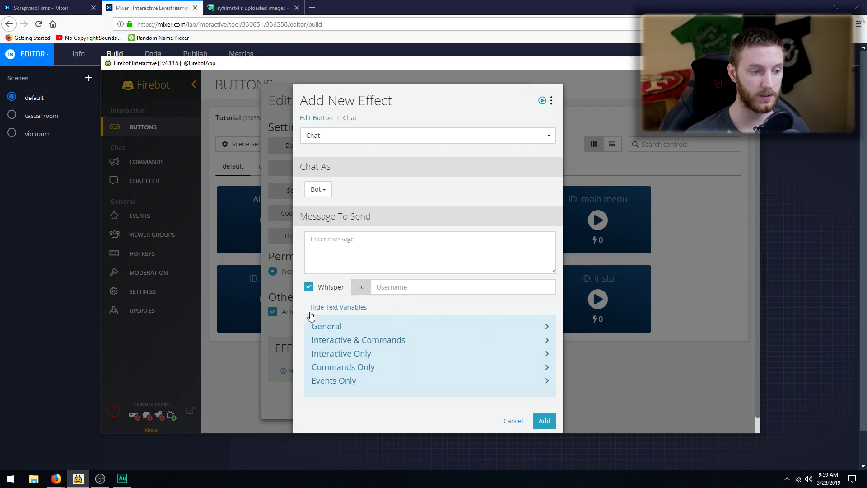
left_click(547, 332)
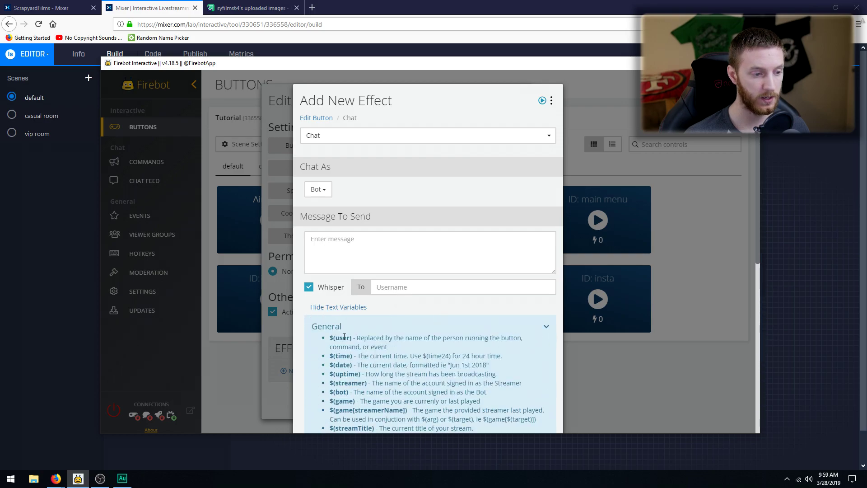
left_click_drag(331, 338, 354, 340)
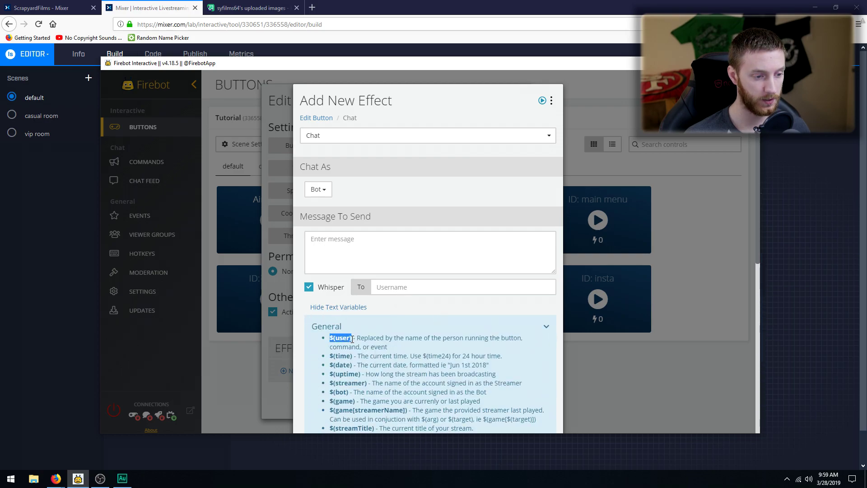
left_click(392, 287)
key("ctrl+v")
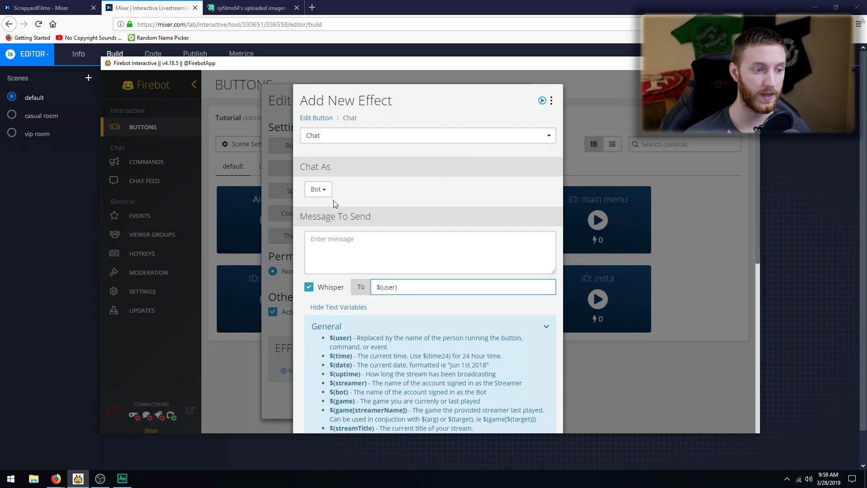
left_click(360, 247)
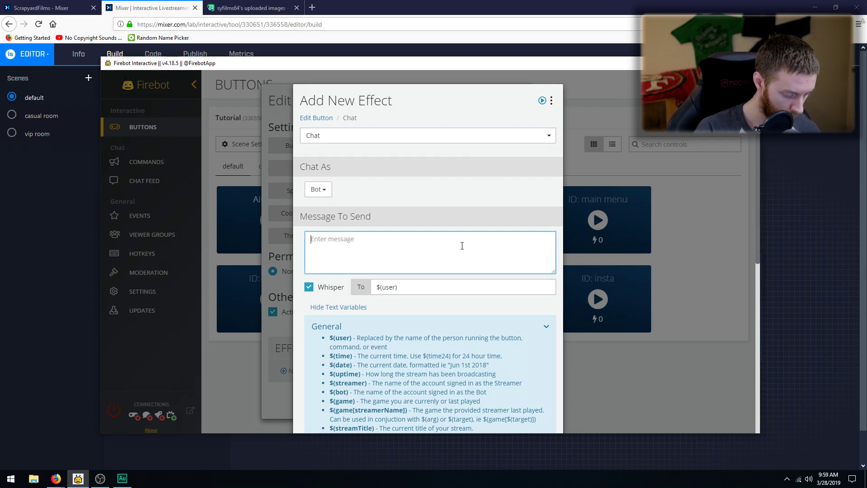
type("Scrapyard Fi")
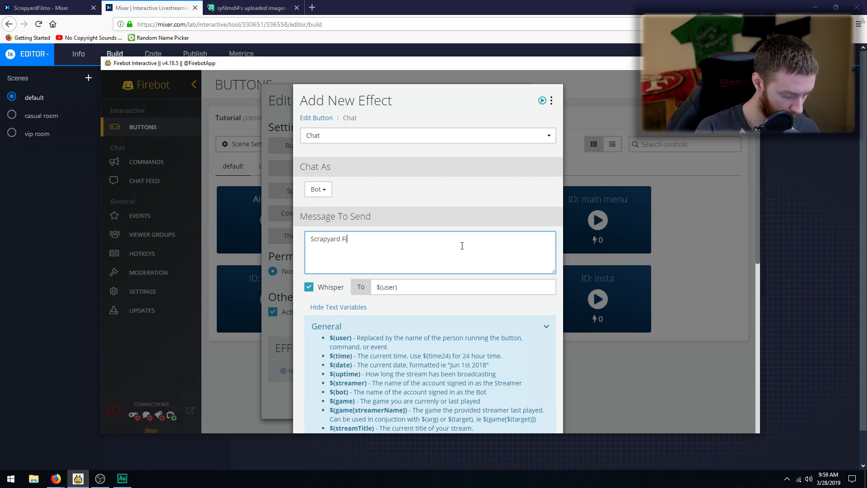
type("lms YouTube")
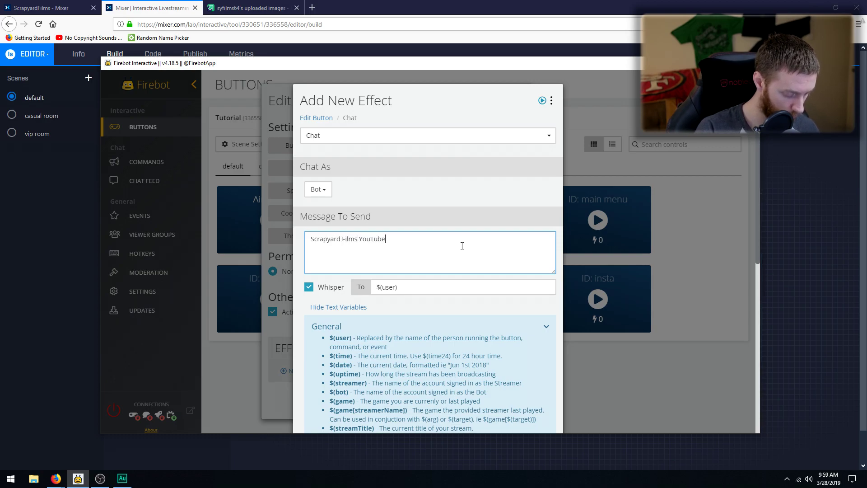
type(" page is: https://www.youtube.com/scrapyardfilms")
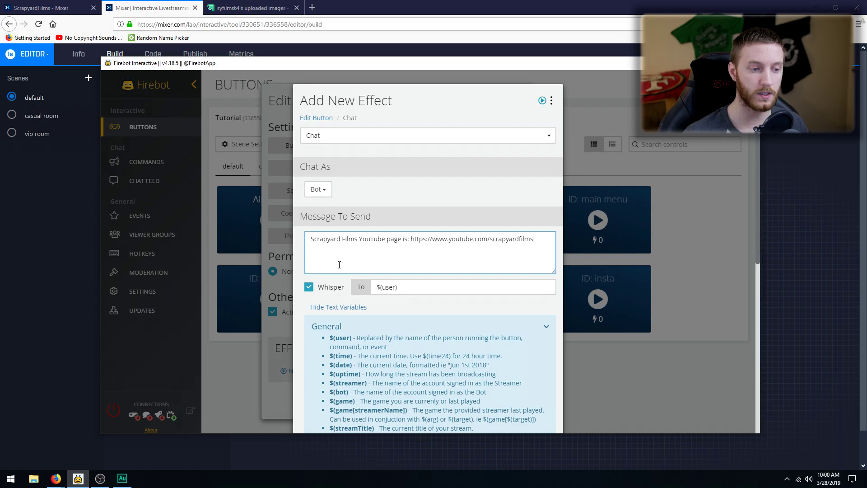
scroll(406, 253, "down", 5)
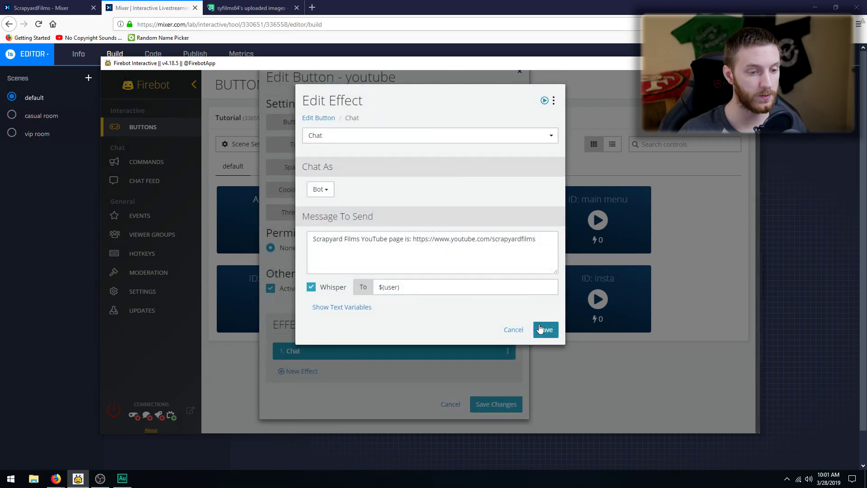
left_click(544, 329)
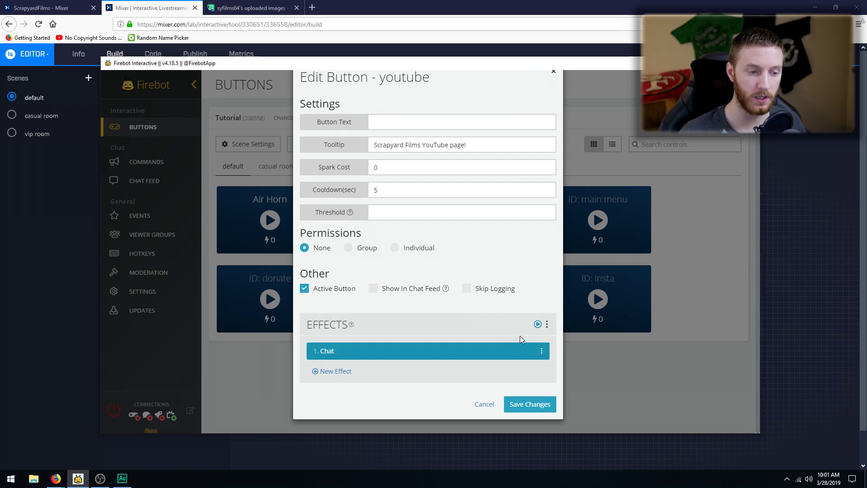
Copy all of the youtube button's effects and save the button's changes
left_click(547, 325)
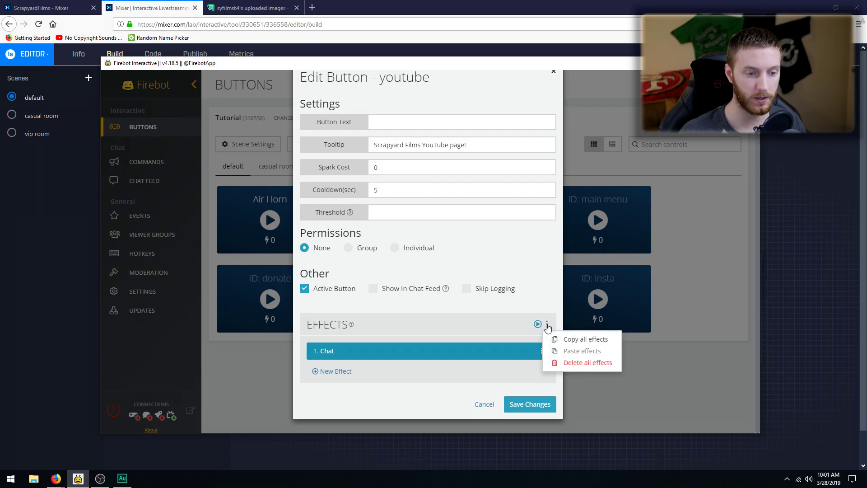
left_click(581, 339)
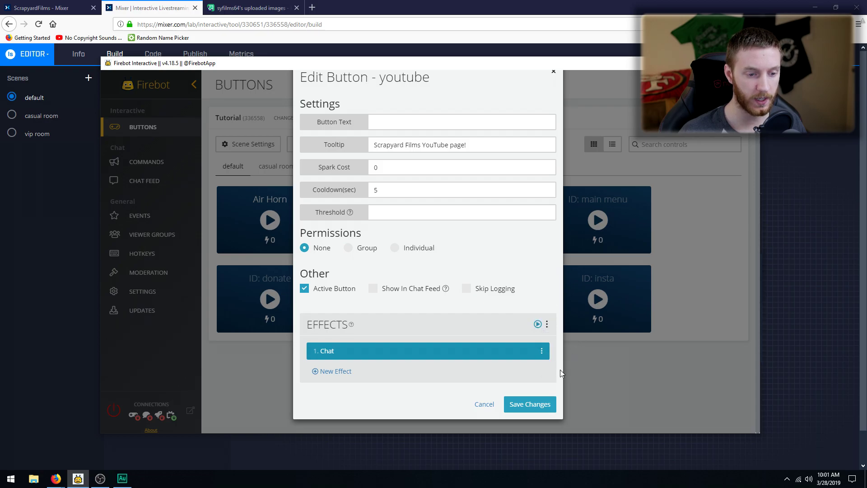
left_click(536, 405)
left_click(530, 270)
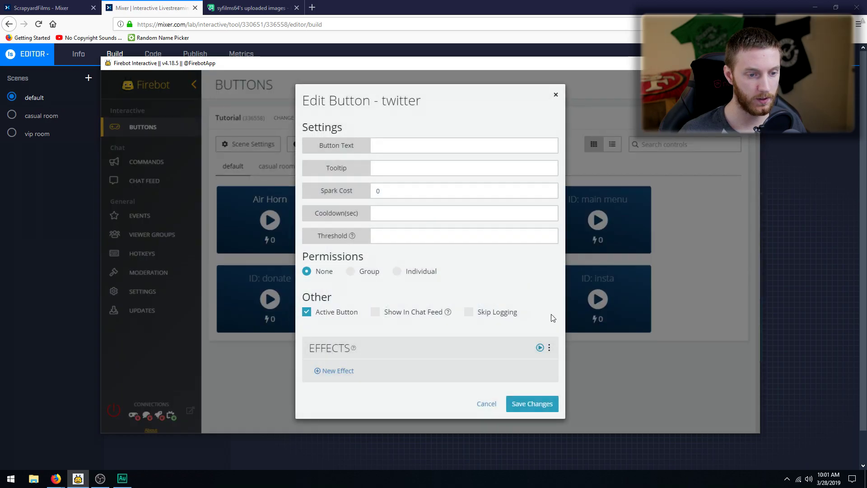
Paste the copied Chat effect into the twitter button and set a 5-second cooldown
left_click(549, 348)
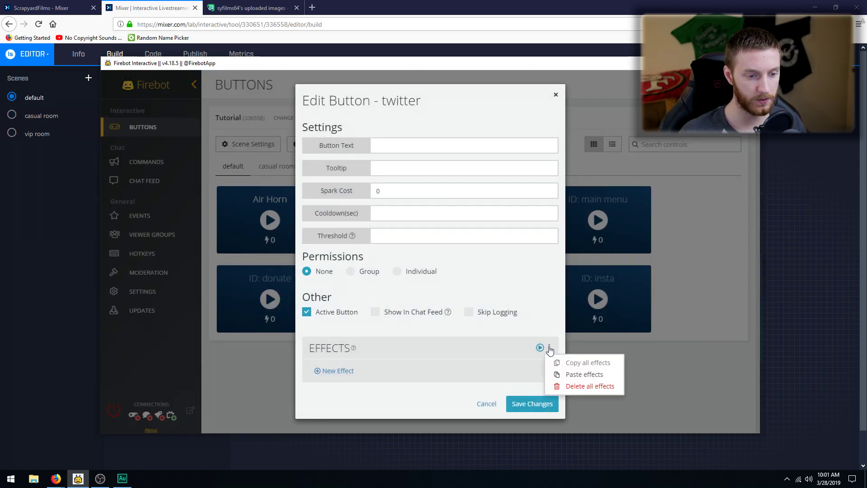
left_click(569, 374)
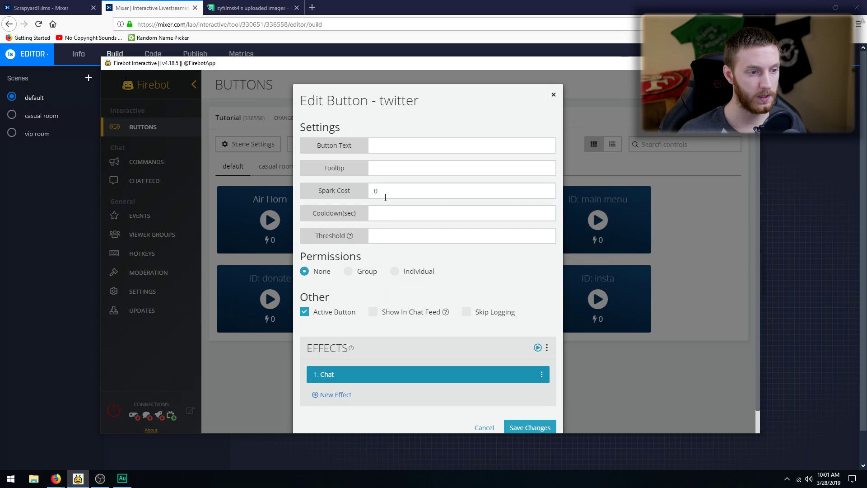
left_click(393, 217)
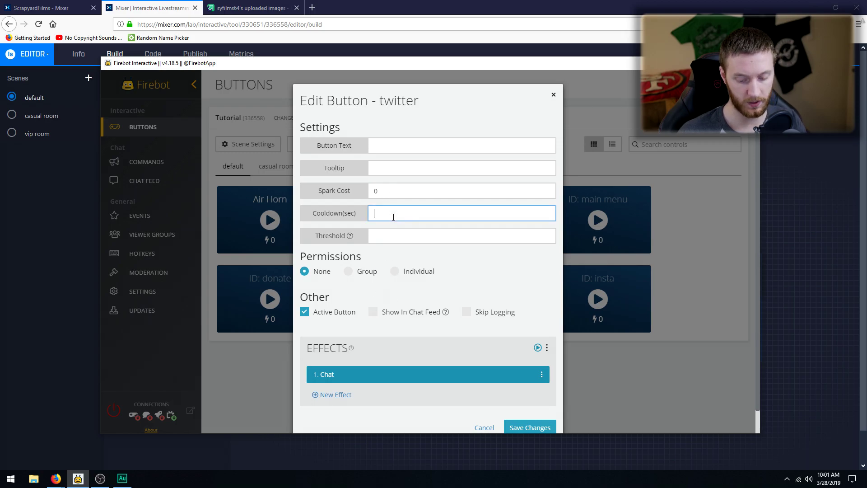
left_click(326, 376)
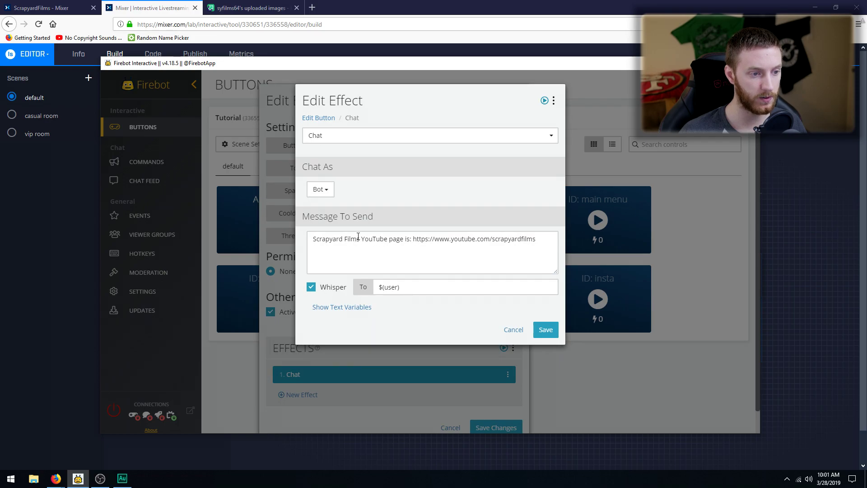
left_click_drag(362, 238, 383, 238)
type("Twitter")
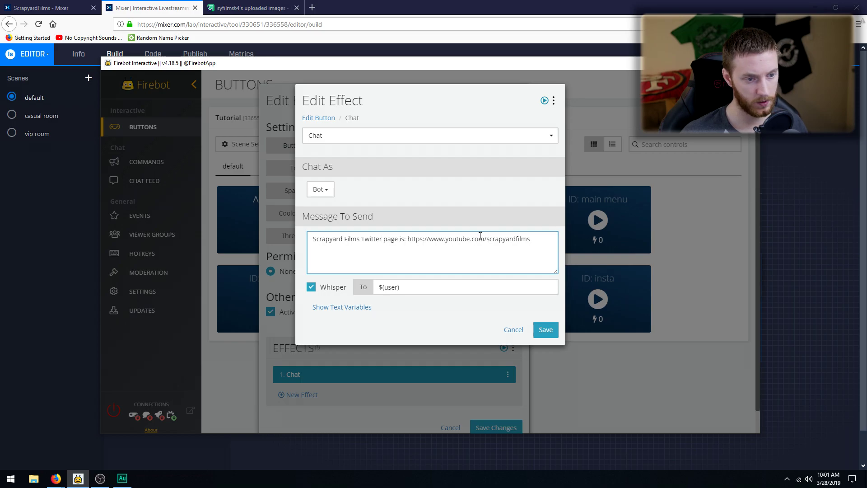
left_click_drag(446, 241, 472, 240)
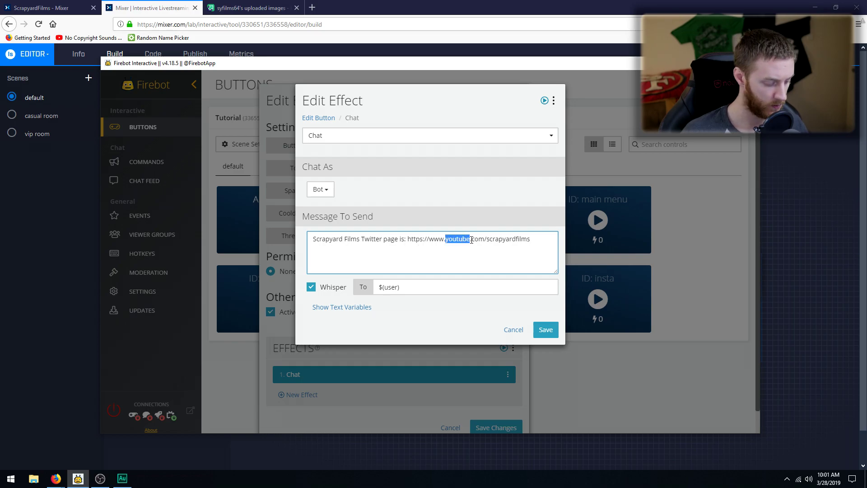
type("twitter")
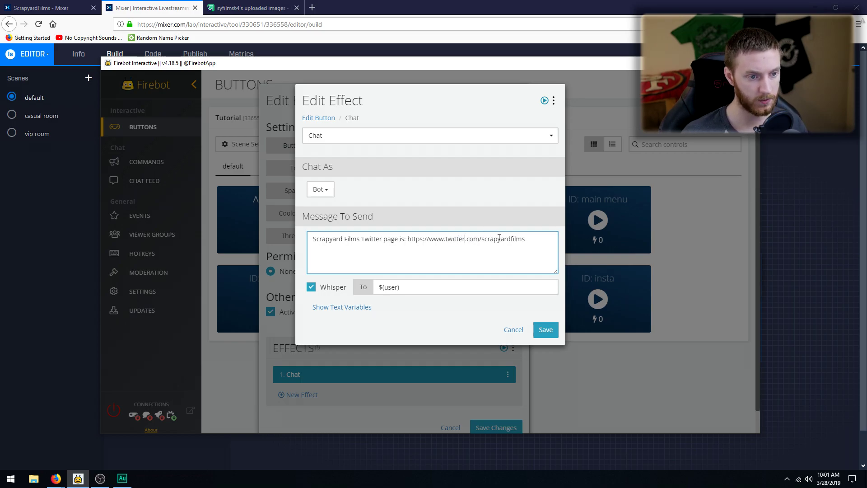
left_click(545, 330)
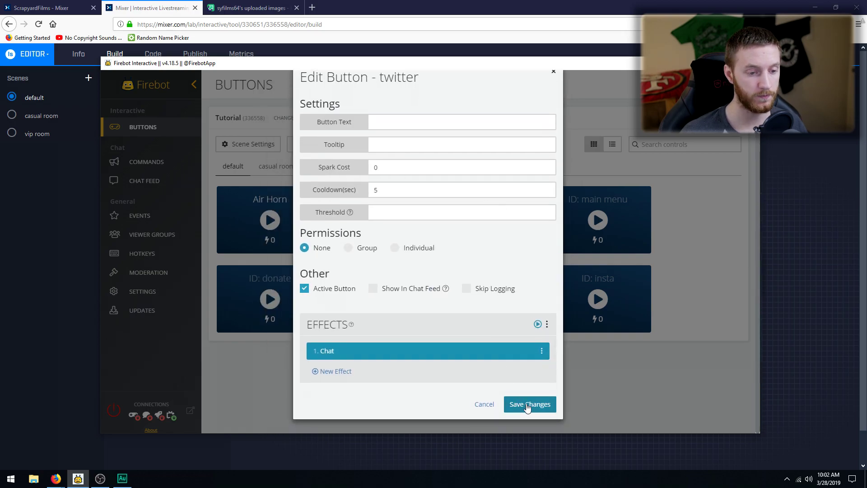
left_click(528, 405)
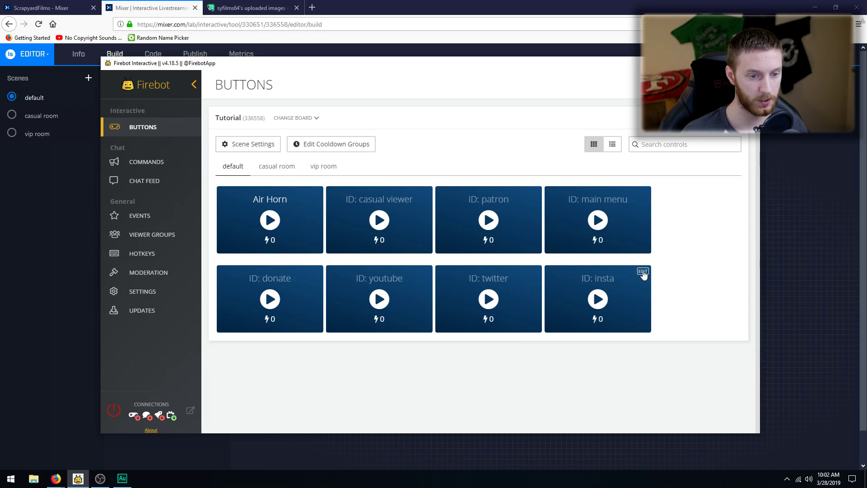
left_click(642, 272)
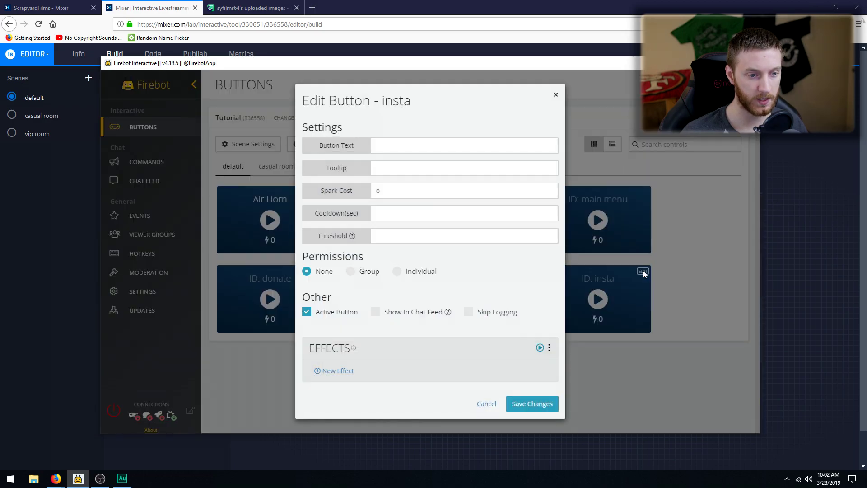
left_click(551, 348)
left_click(555, 375)
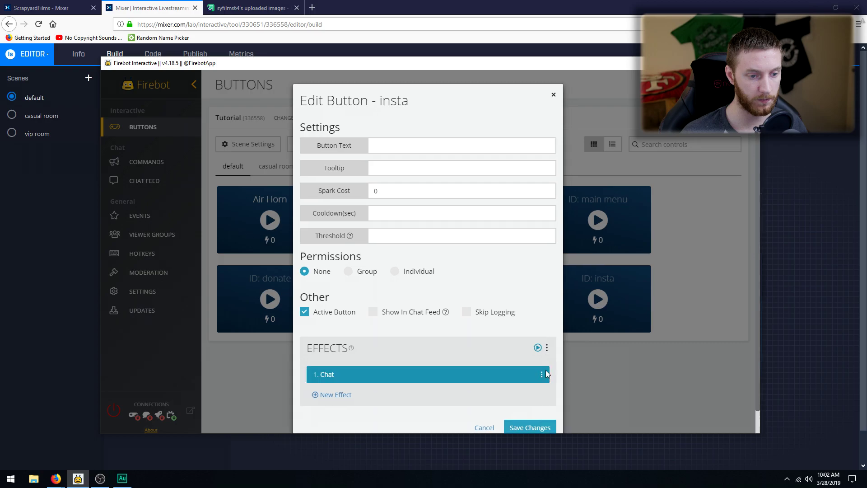
left_click(326, 374)
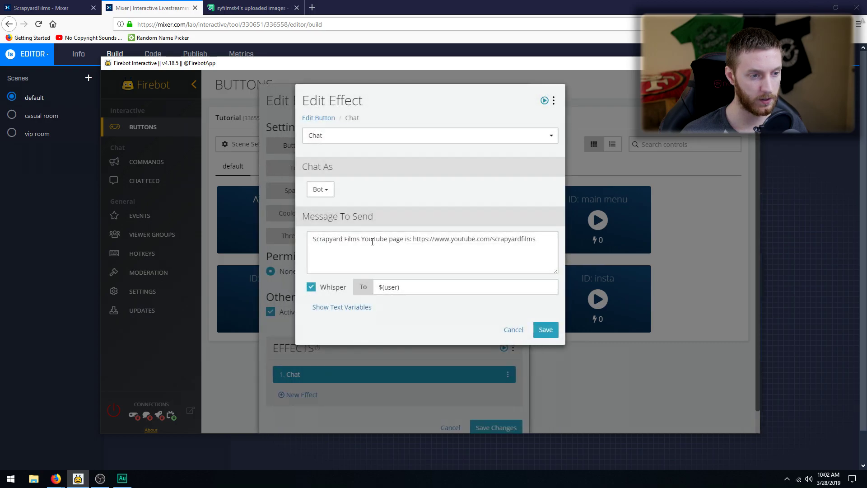
left_click_drag(362, 239, 381, 238)
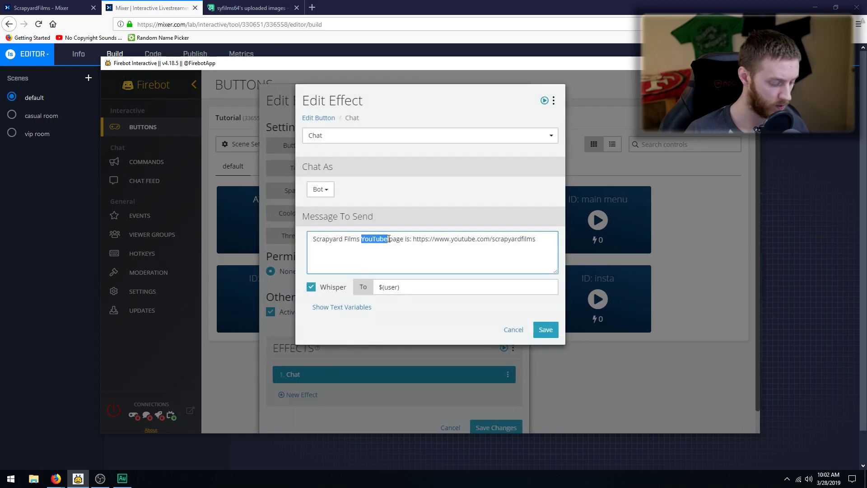
type("IG")
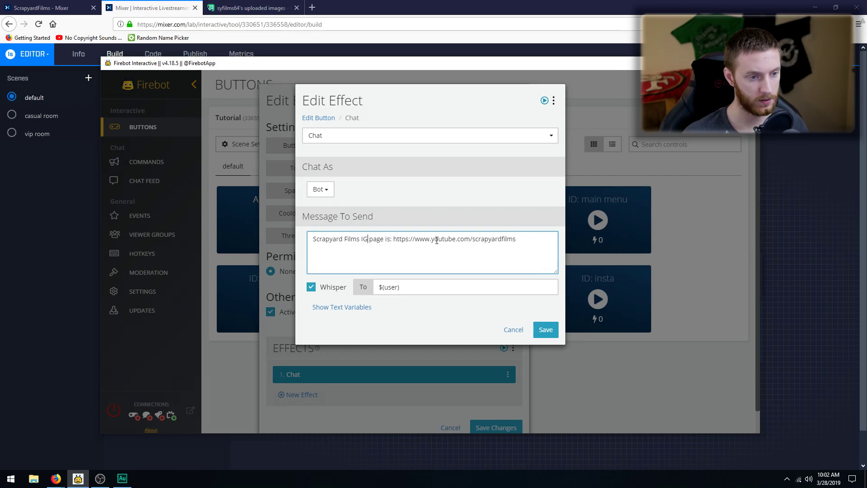
left_click_drag(431, 240, 453, 239)
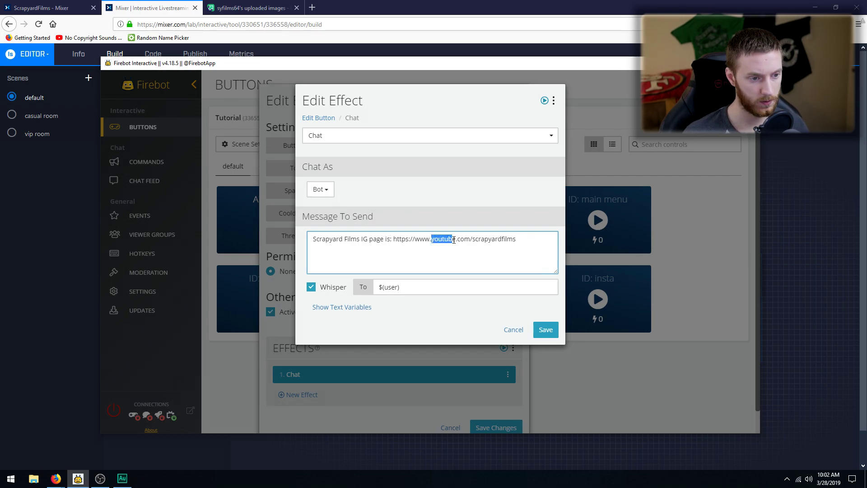
type("instagram")
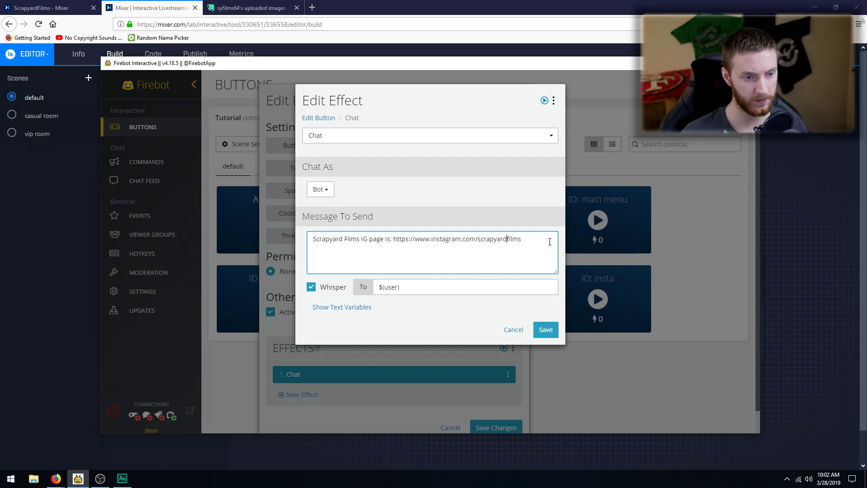
key("Delete")
type("f")
left_click(545, 330)
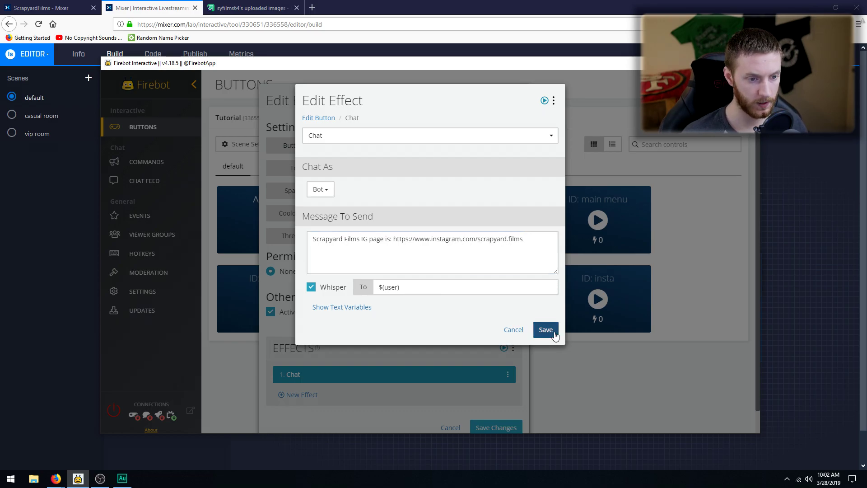
left_click(527, 427)
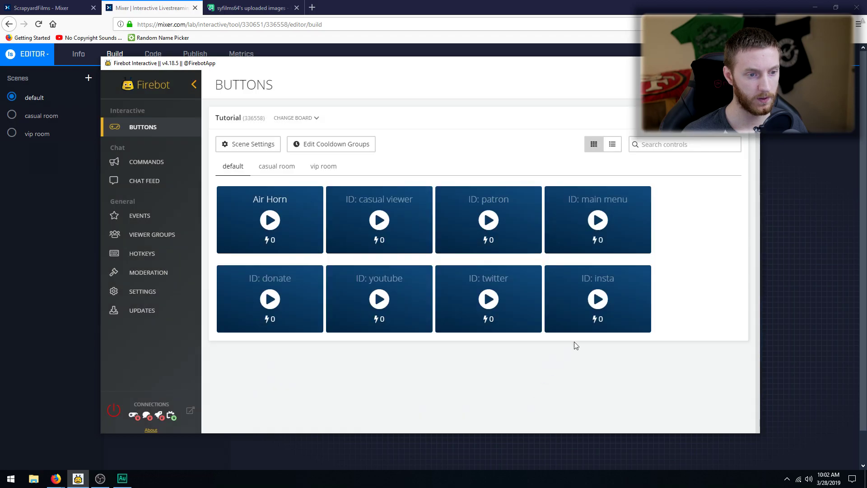
Give the insta button a 5-second cooldown, then connect Firebot to the Mixer channel
left_click(643, 272)
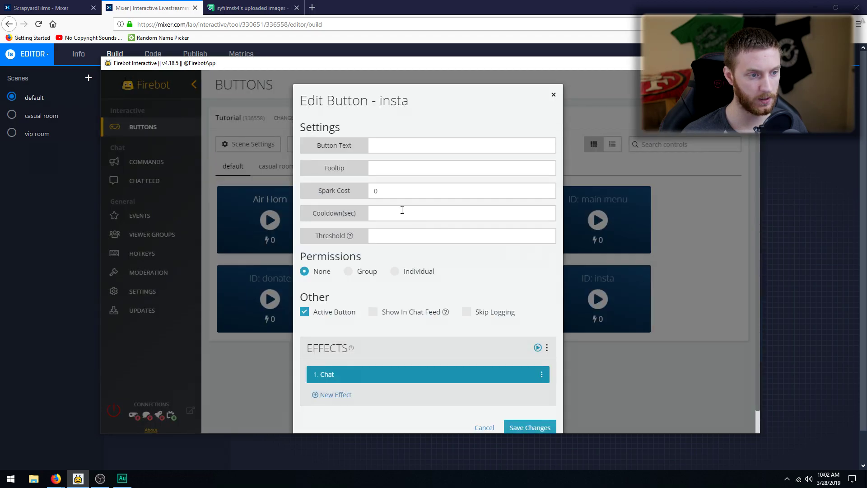
left_click(399, 213)
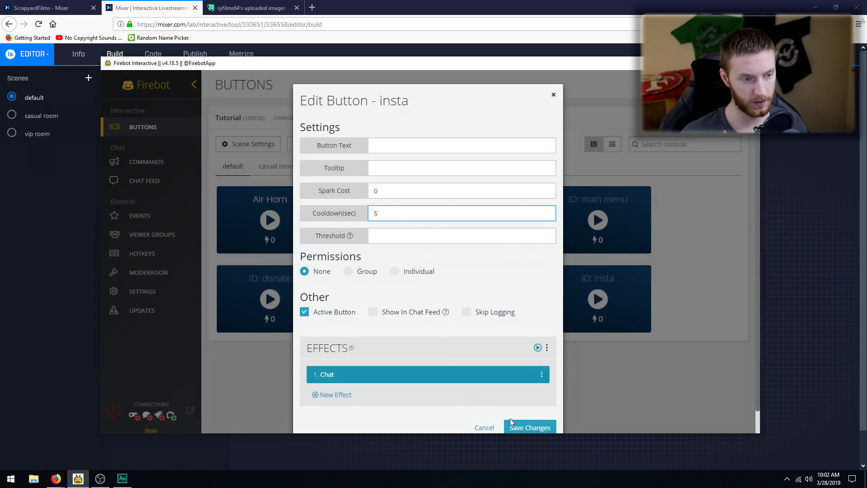
left_click(529, 427)
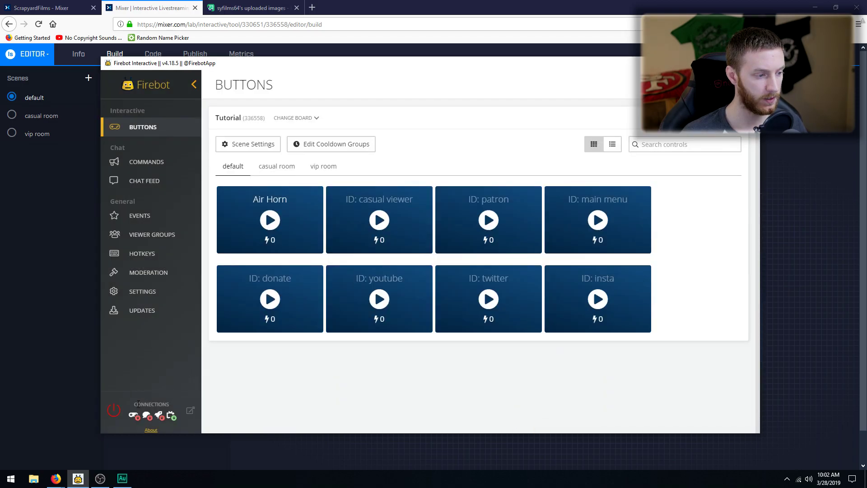
left_click(114, 414)
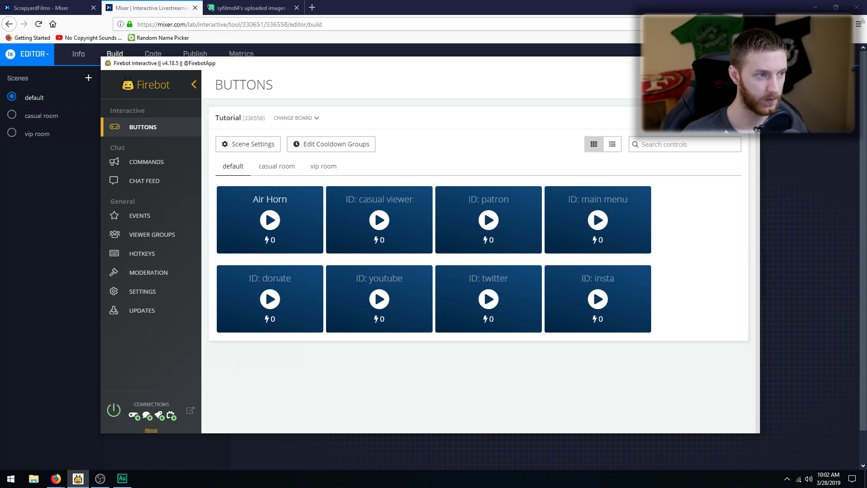
left_click(55, 478)
On the ScrapyardFilms channel, trigger the YouTube, Twitter and Instagram buttons and check the whispered links in chat
left_click(43, 8)
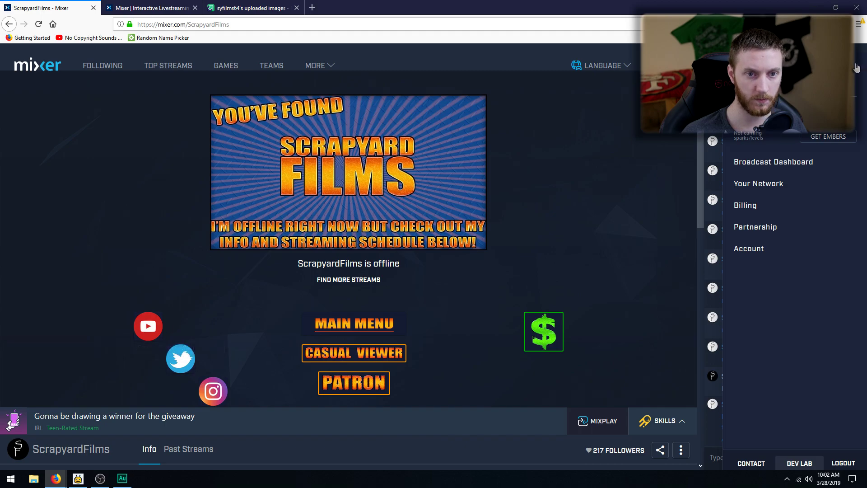
left_click(856, 67)
left_click(148, 327)
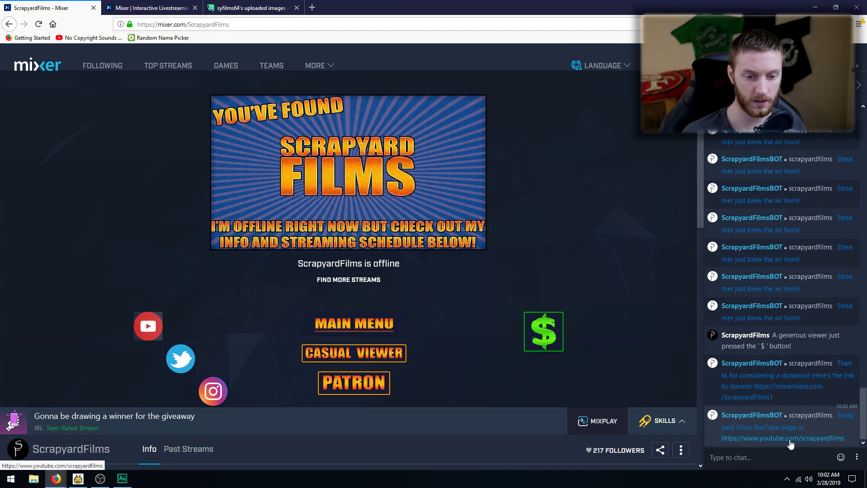
left_click(180, 358)
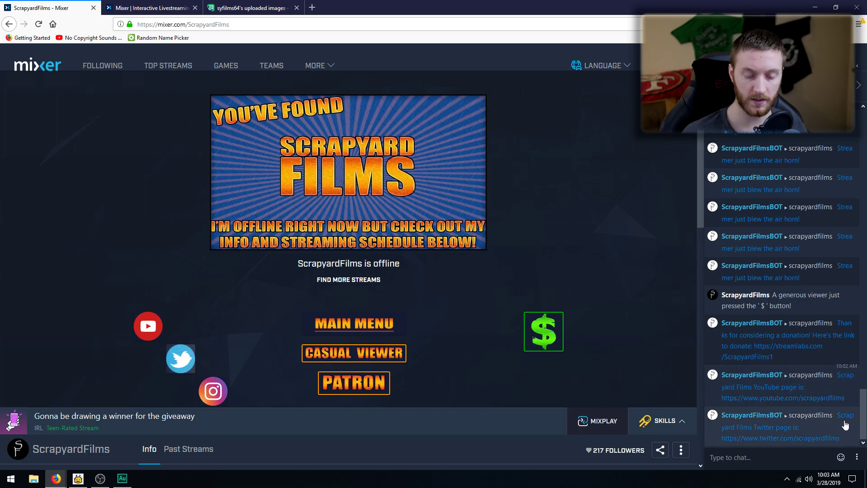
left_click(221, 396)
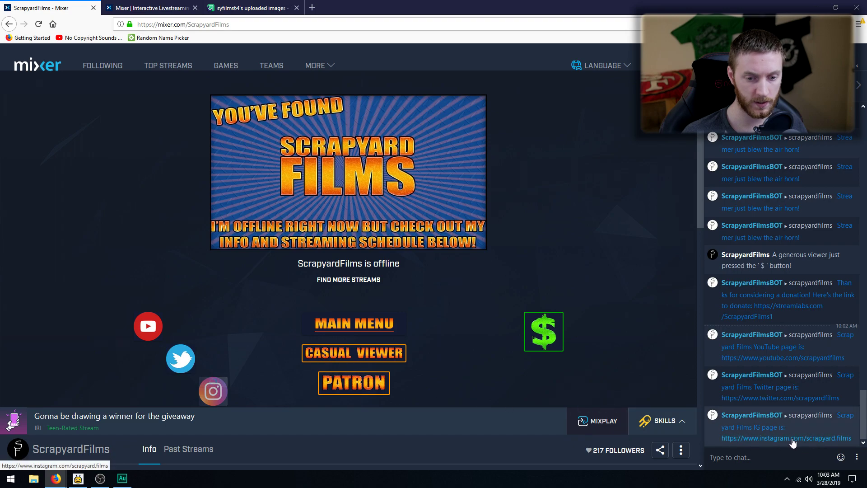